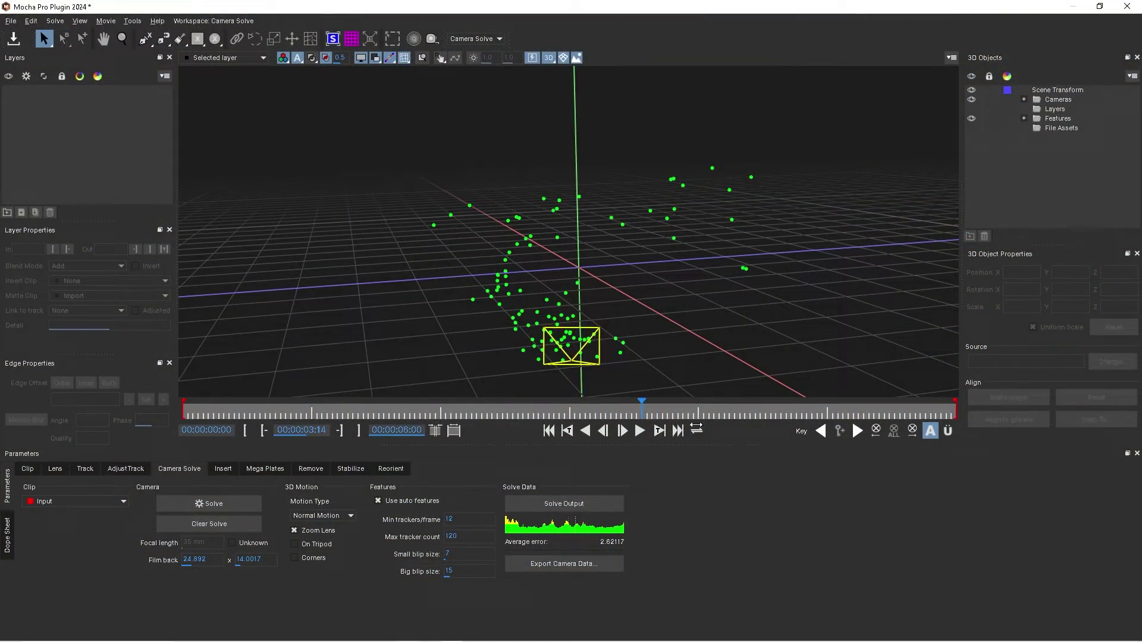
# Apply Boris FX Mocha Pro to Desk Clean Plate.mp4 and launch its Mocha interface
pyautogui.moveTo(664, 315); pyautogui.dragTo(516, 309)
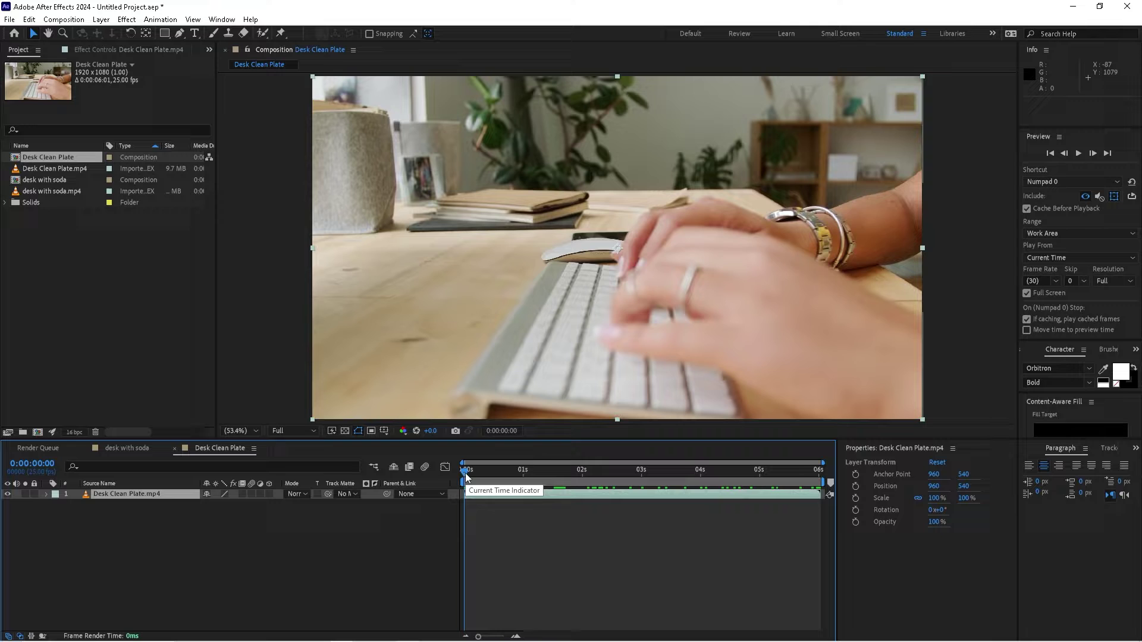
pyautogui.moveTo(466, 475)
pyautogui.mouseDown()
pyautogui.moveTo(816, 479)
pyautogui.moveTo(464, 480)
pyautogui.mouseUp()
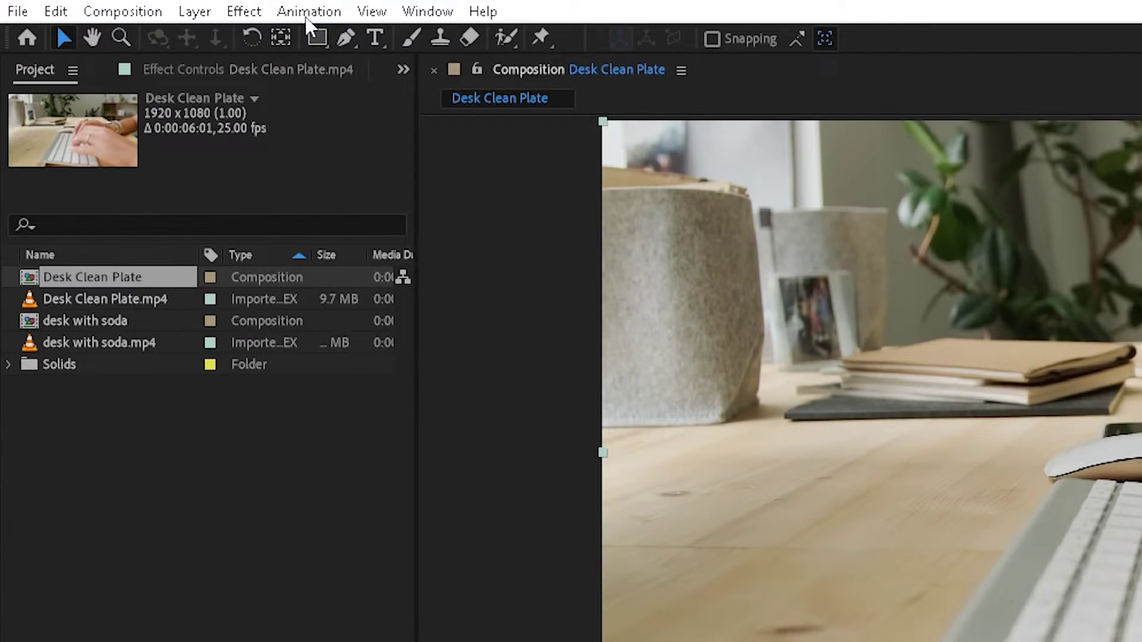
pyautogui.click(160, 19)
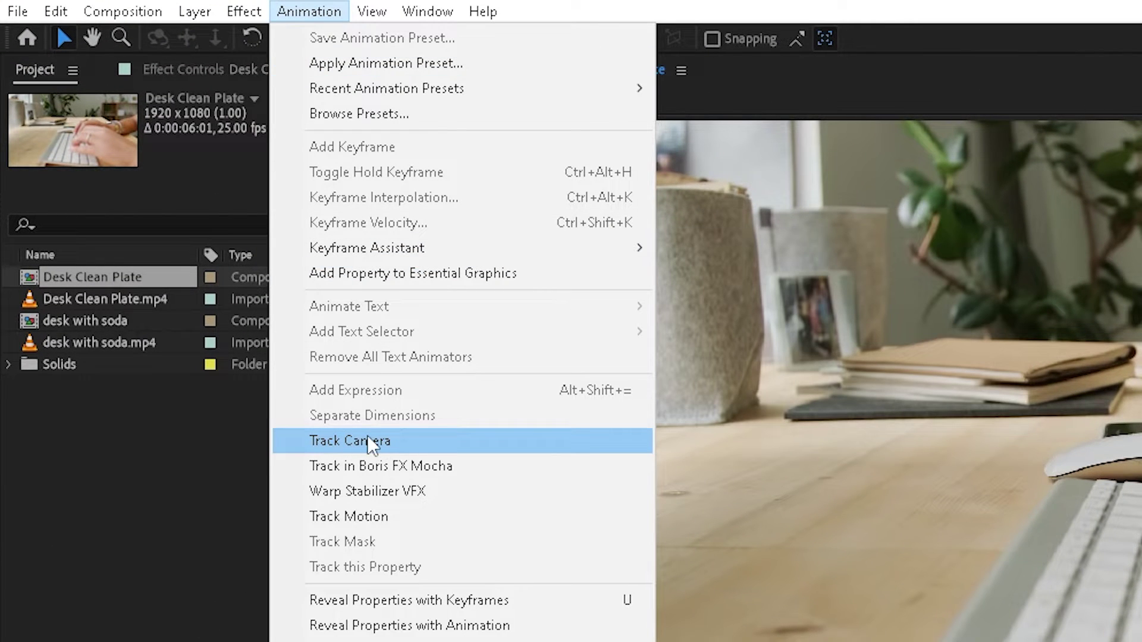
pyautogui.moveTo(241, 9)
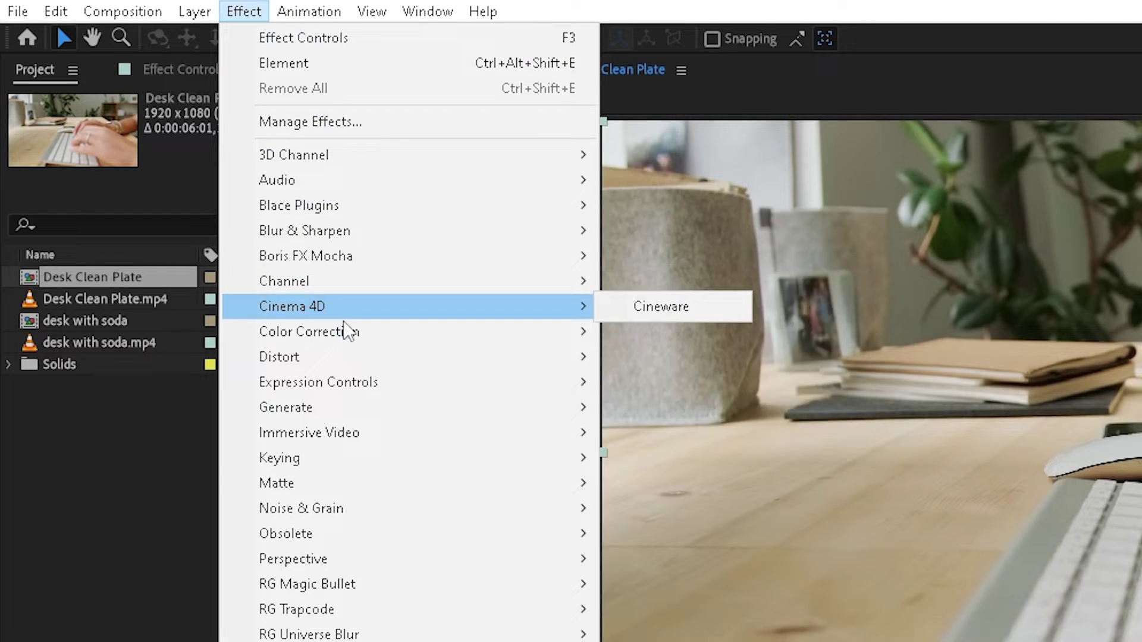
pyautogui.moveTo(456, 257)
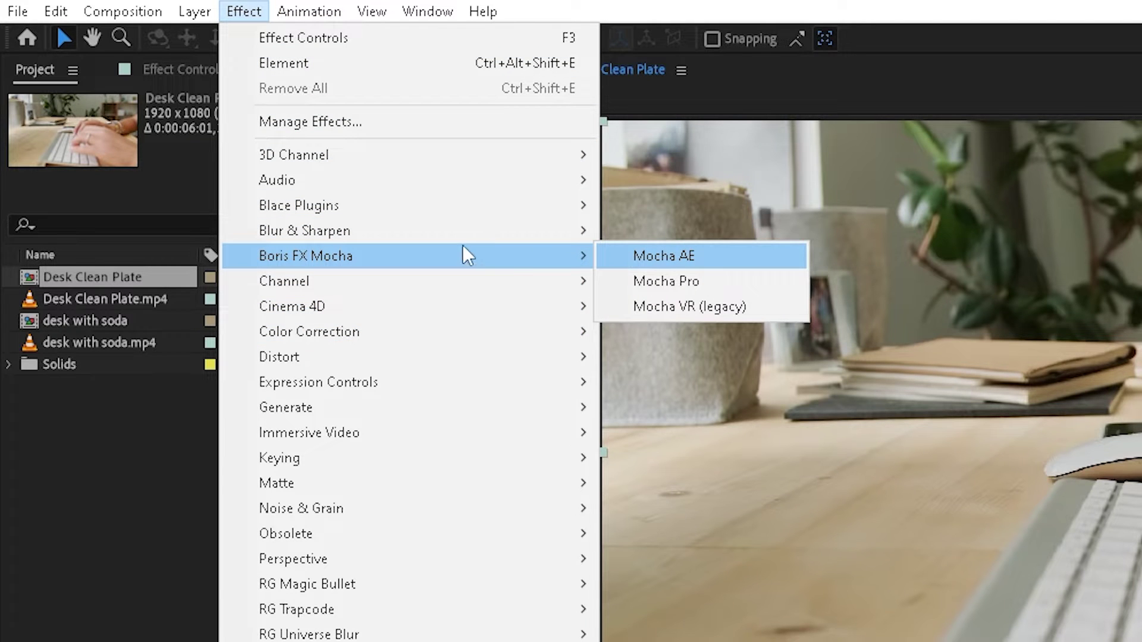
pyautogui.click(676, 284)
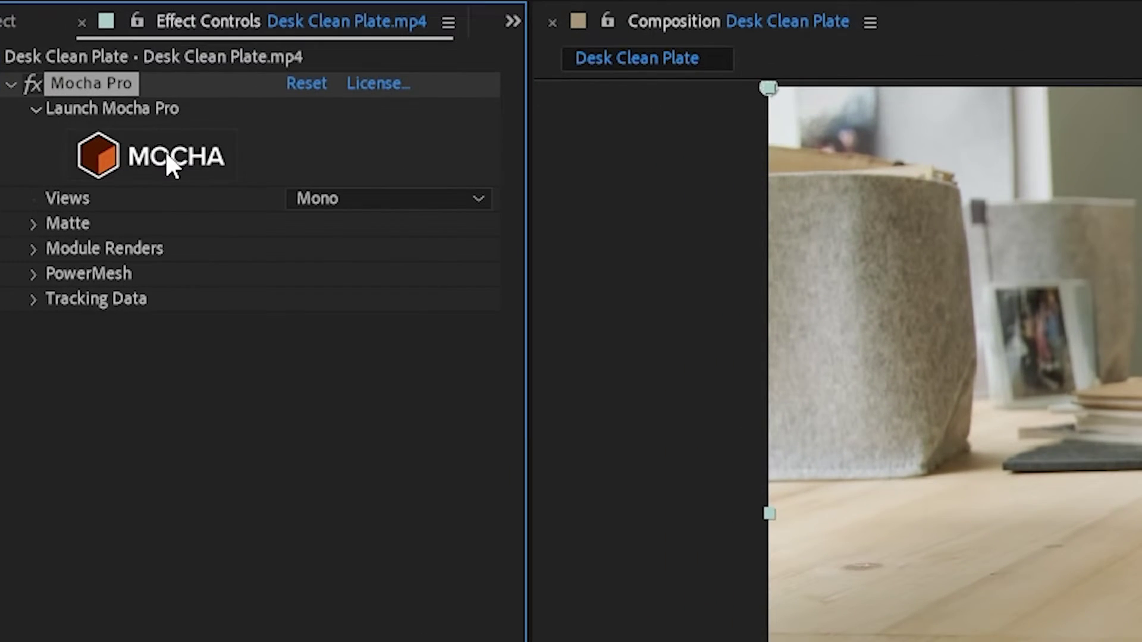
pyautogui.click(132, 177)
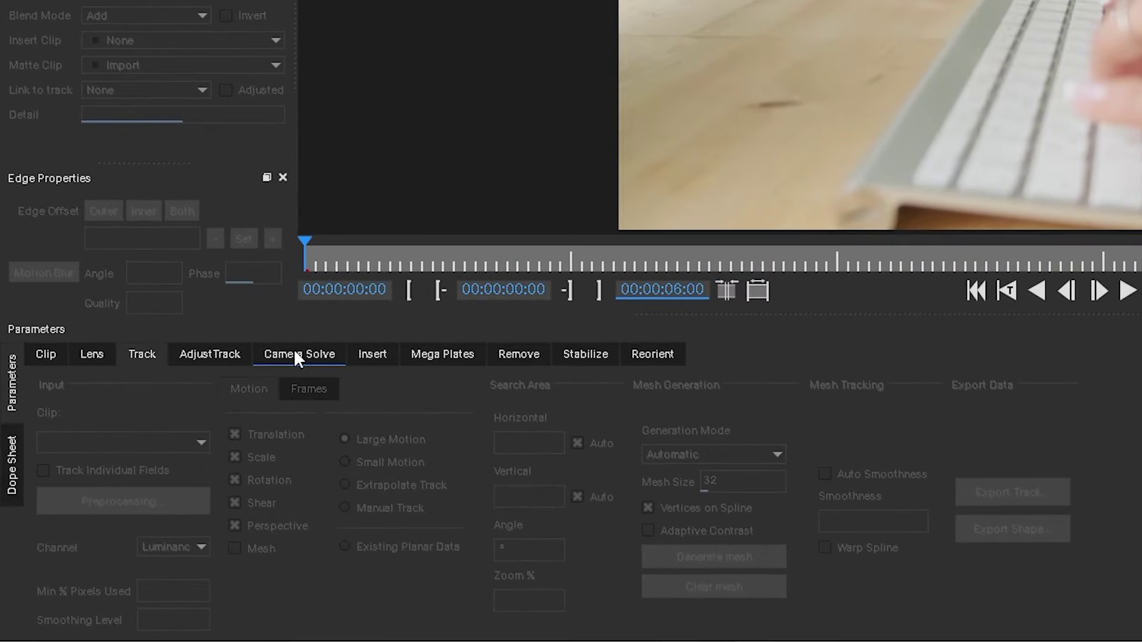
# Set the camera solve to Normal Motion with Zoom Lens enabled, back at frame 0
pyautogui.click(179, 469)
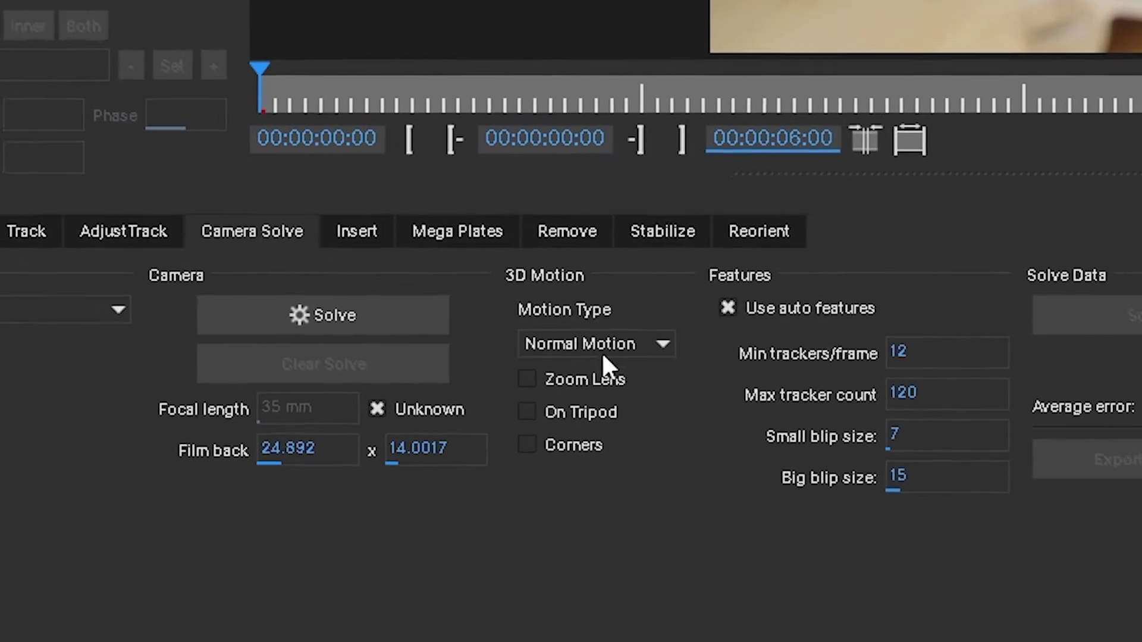
pyautogui.click(588, 337)
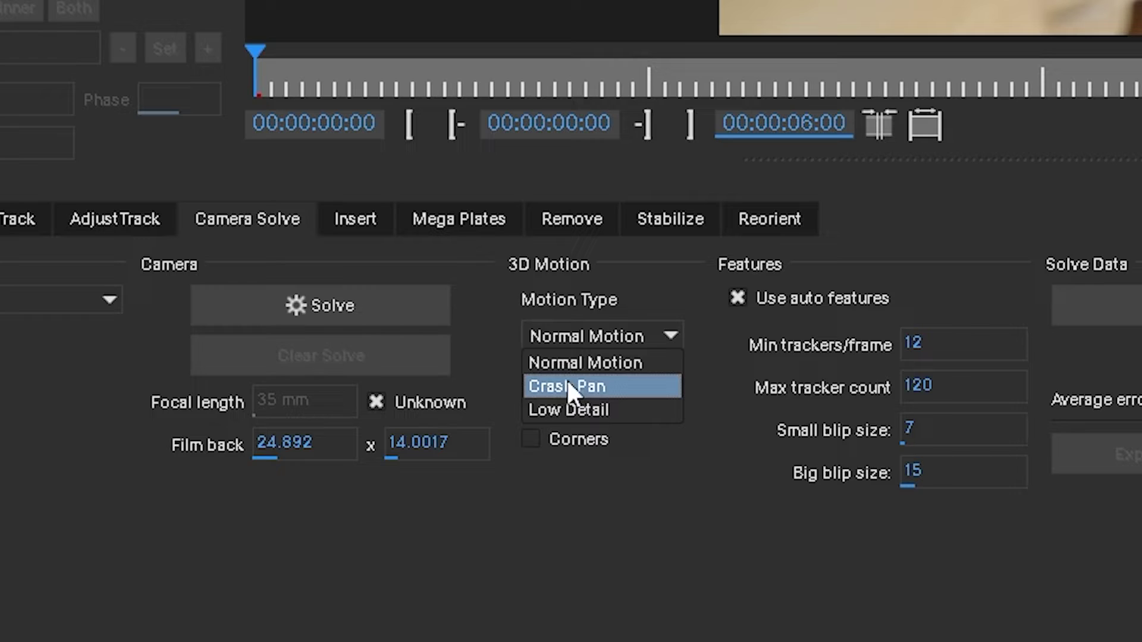
pyautogui.click(577, 365)
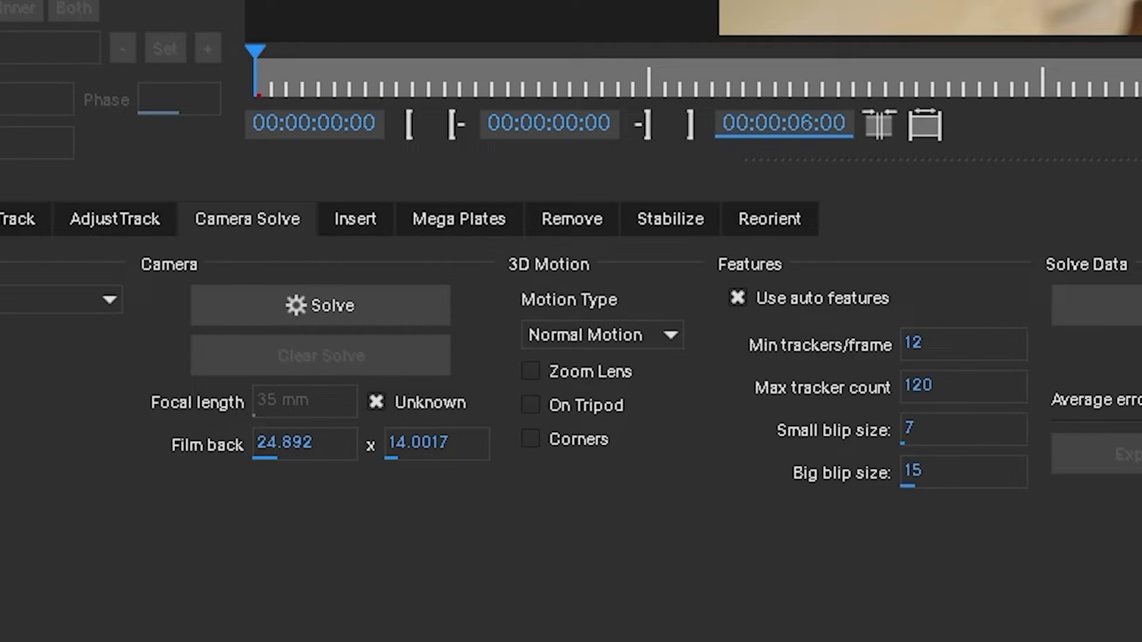
pyautogui.click(565, 374)
pyautogui.moveTo(398, 78); pyautogui.dragTo(885, 79)
pyautogui.moveTo(674, 161); pyautogui.dragTo(69, 159)
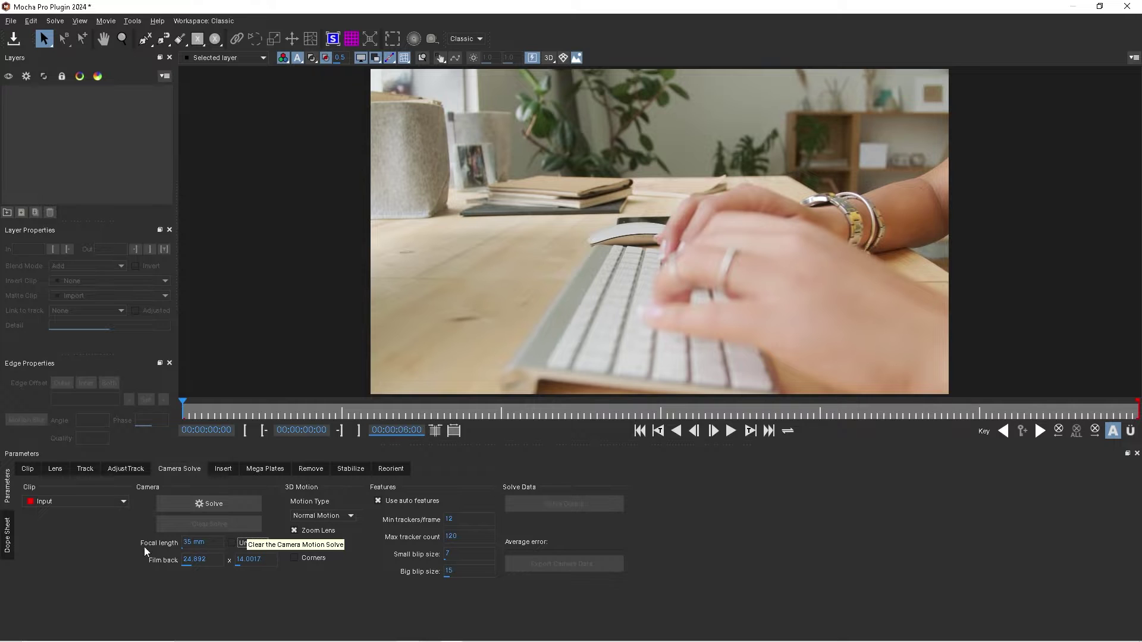
# Solve the desk clip's camera (2.62117 average error) and view the point cloud in Perspective
pyautogui.click(222, 507)
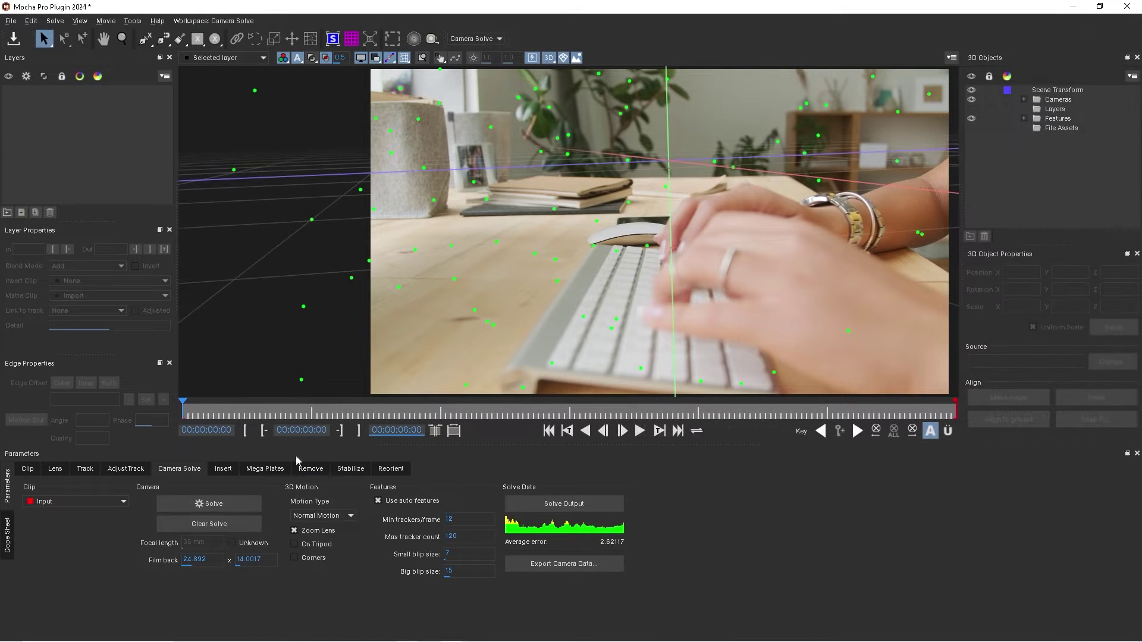
pyautogui.press('space')
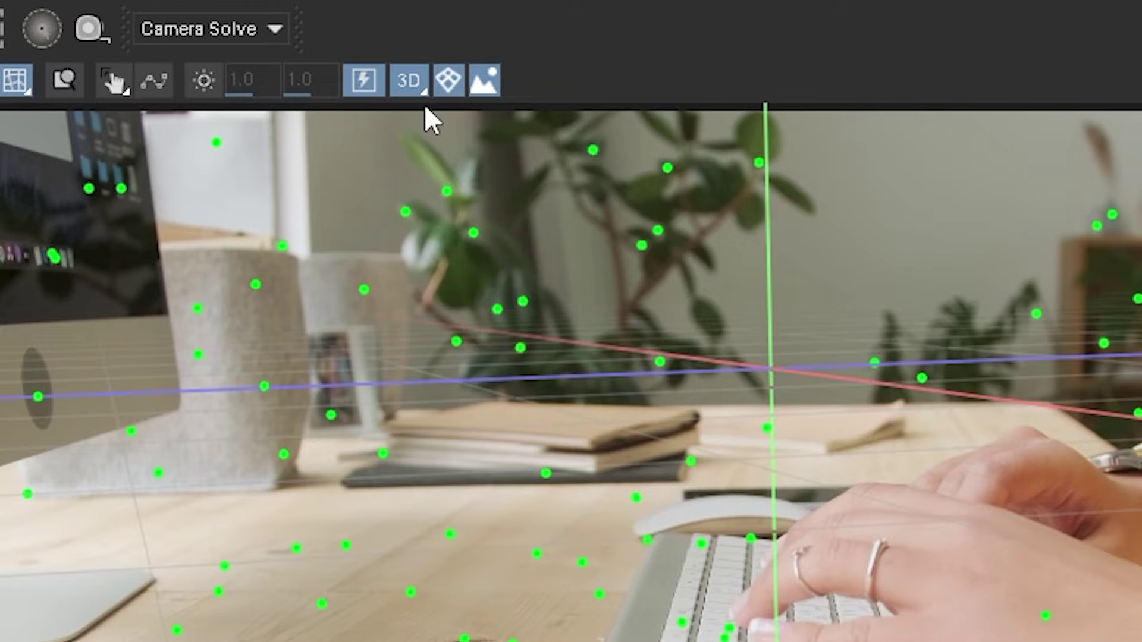
pyautogui.click(408, 76)
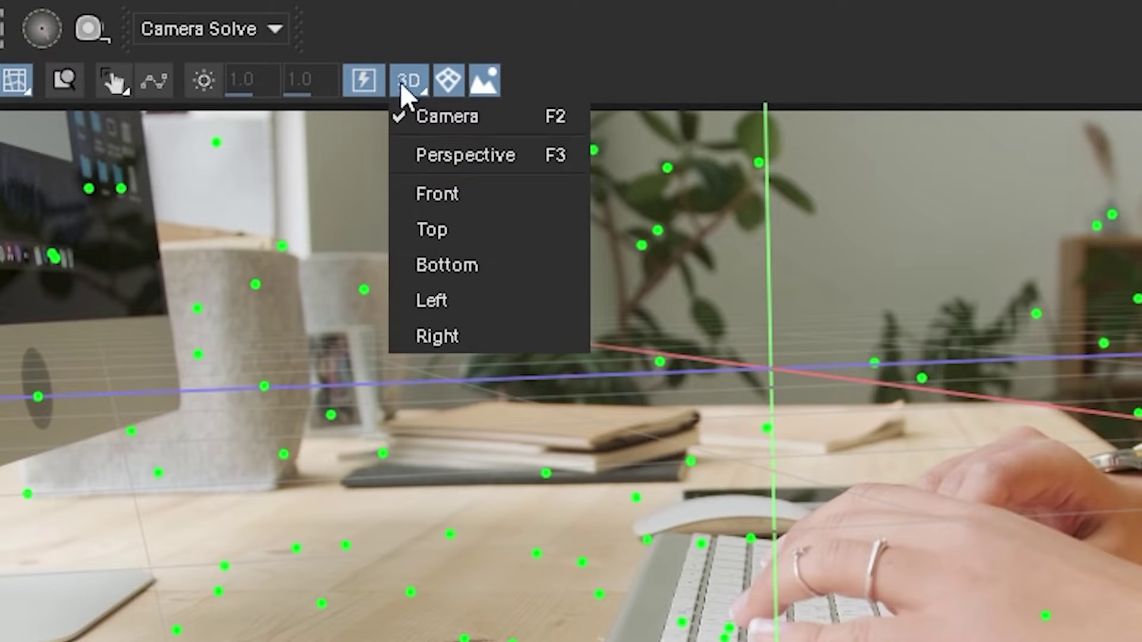
pyautogui.click(437, 152)
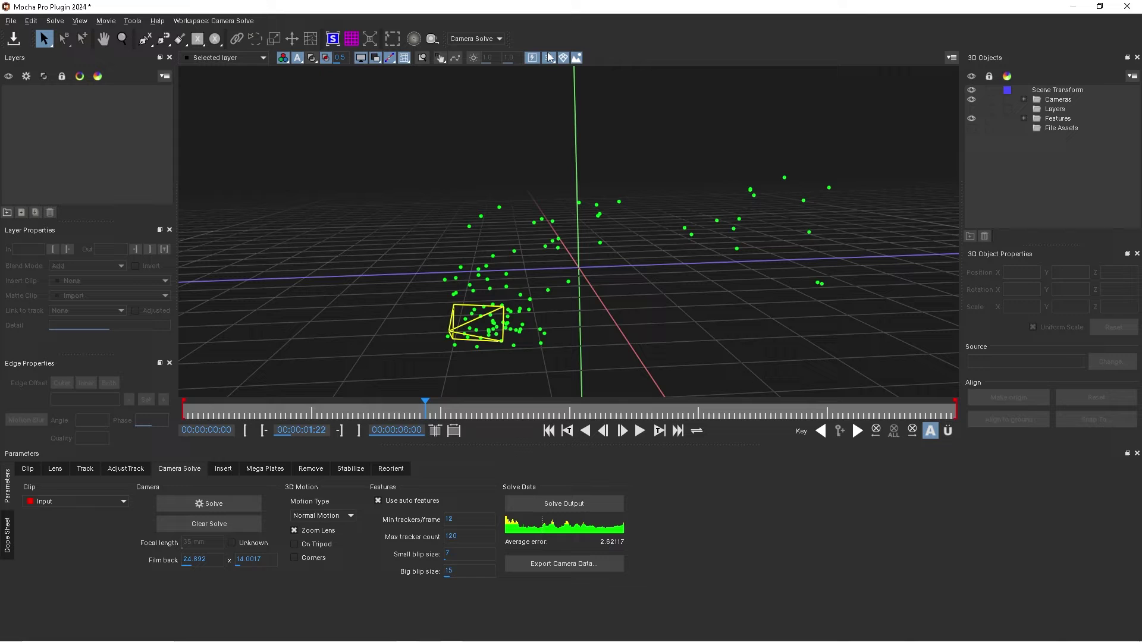
# Back in the camera view, set a desk-surface feature point as the scene origin
pyautogui.click(552, 58)
pyautogui.click(558, 69)
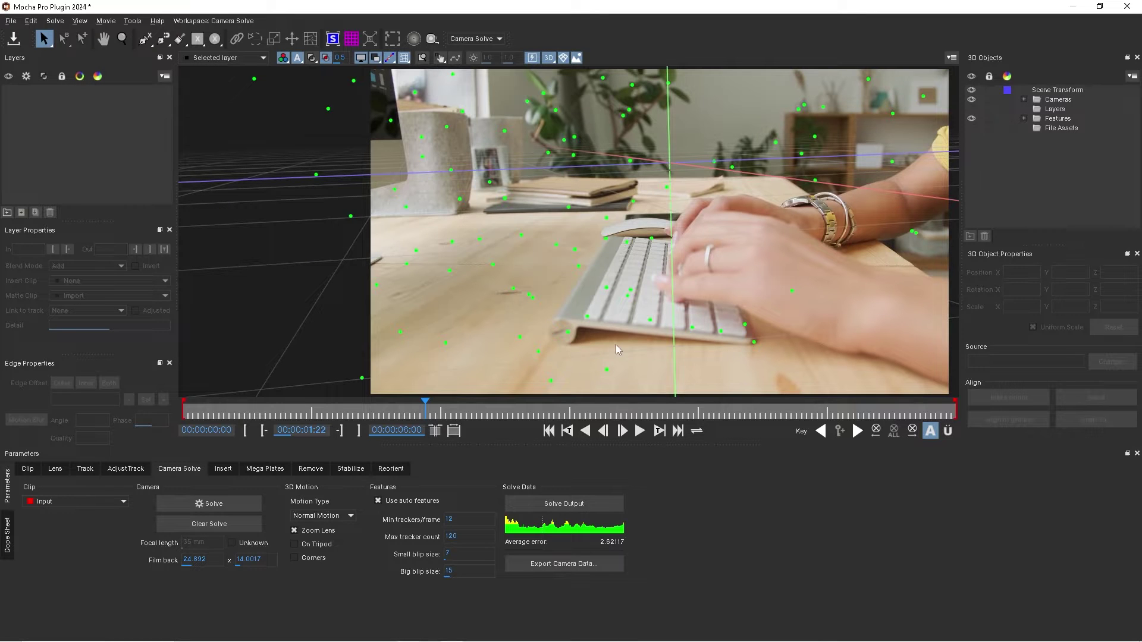
pyautogui.click(617, 415)
pyautogui.moveTo(634, 414); pyautogui.dragTo(982, 425)
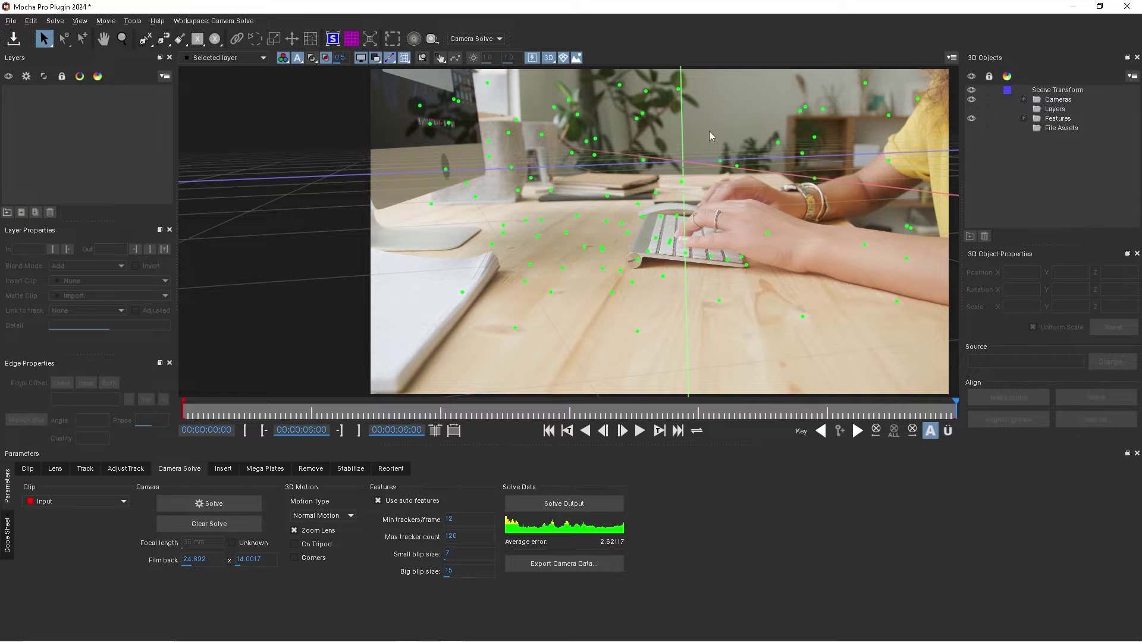
pyautogui.click(639, 332)
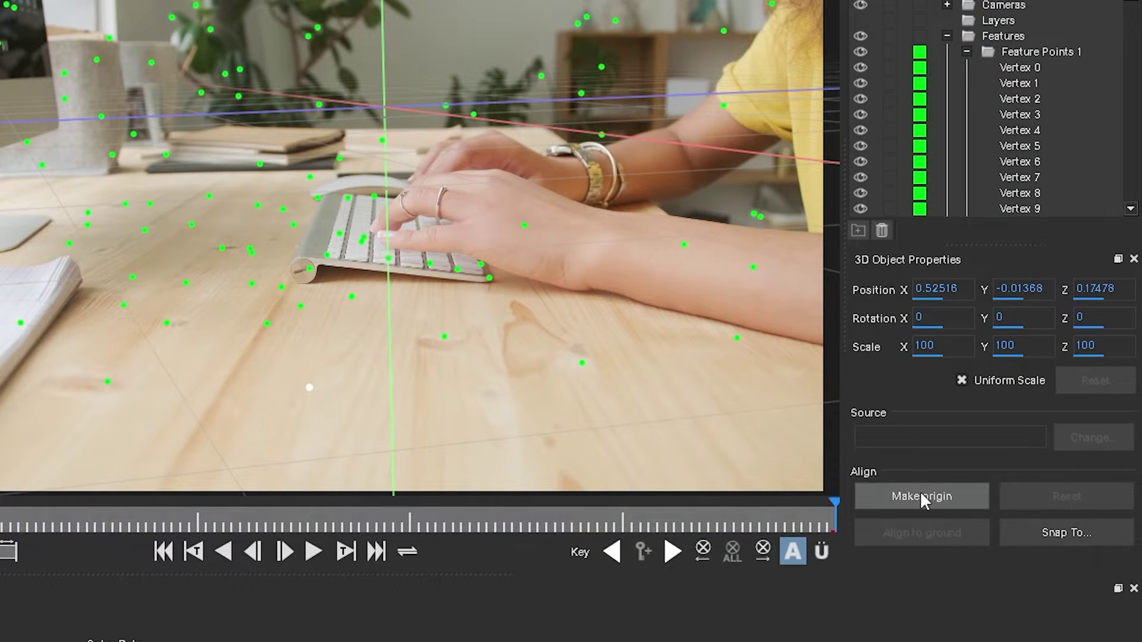
pyautogui.click(920, 492)
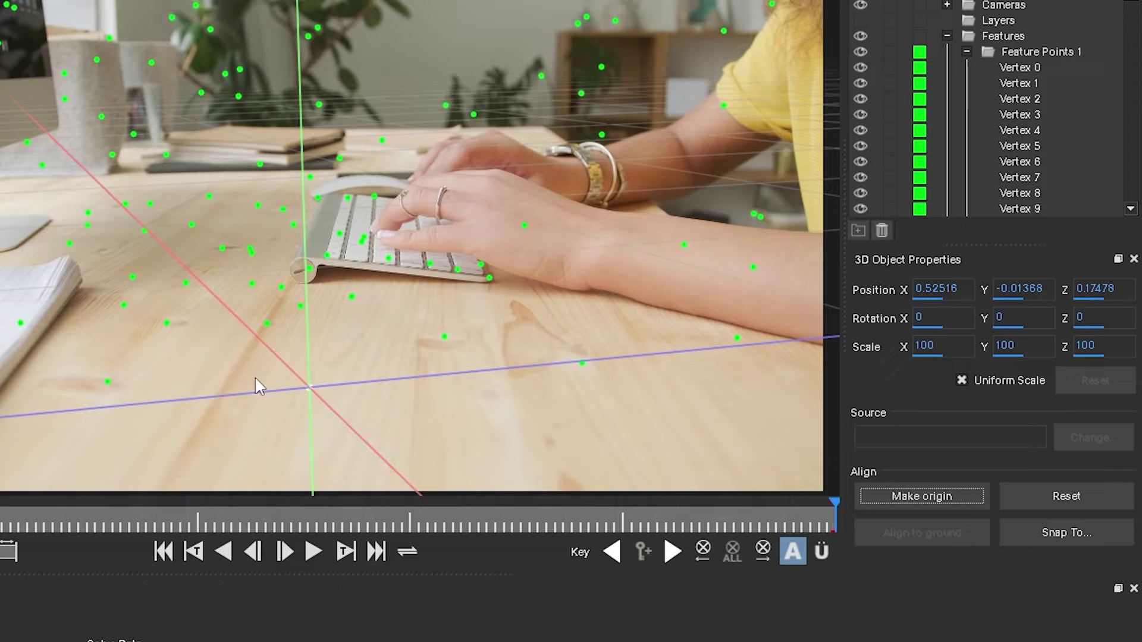
# Marquee-select desk feature points and align the ground plane to them, checking another frame
pyautogui.click(226, 338)
pyautogui.moveTo(138, 201); pyautogui.dragTo(138, 202)
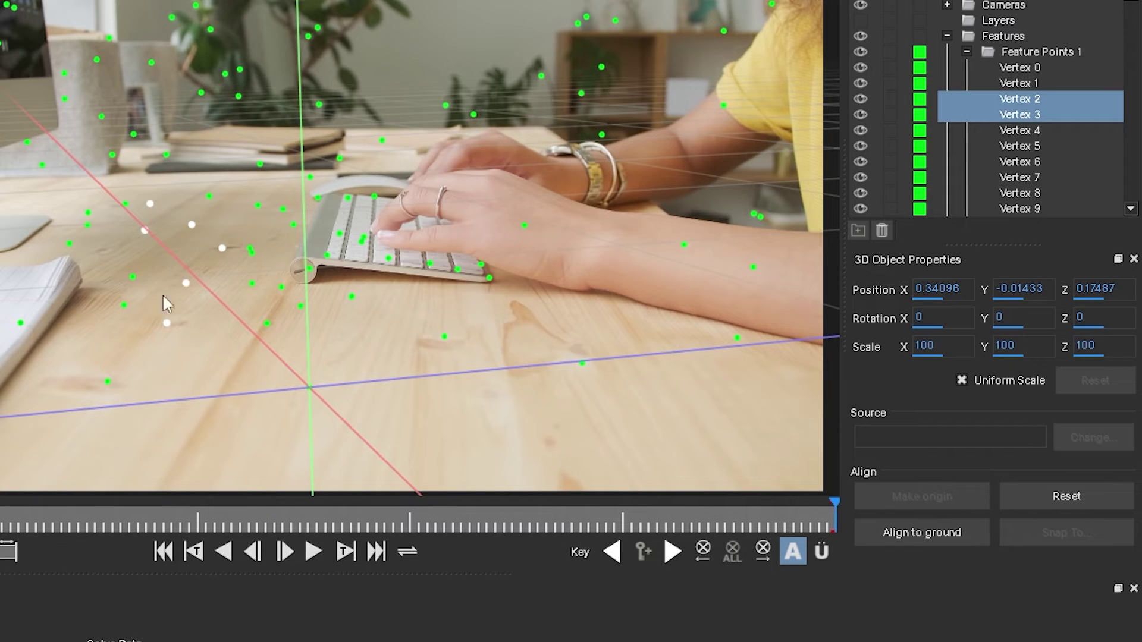
pyautogui.moveTo(280, 342); pyautogui.dragTo(145, 202)
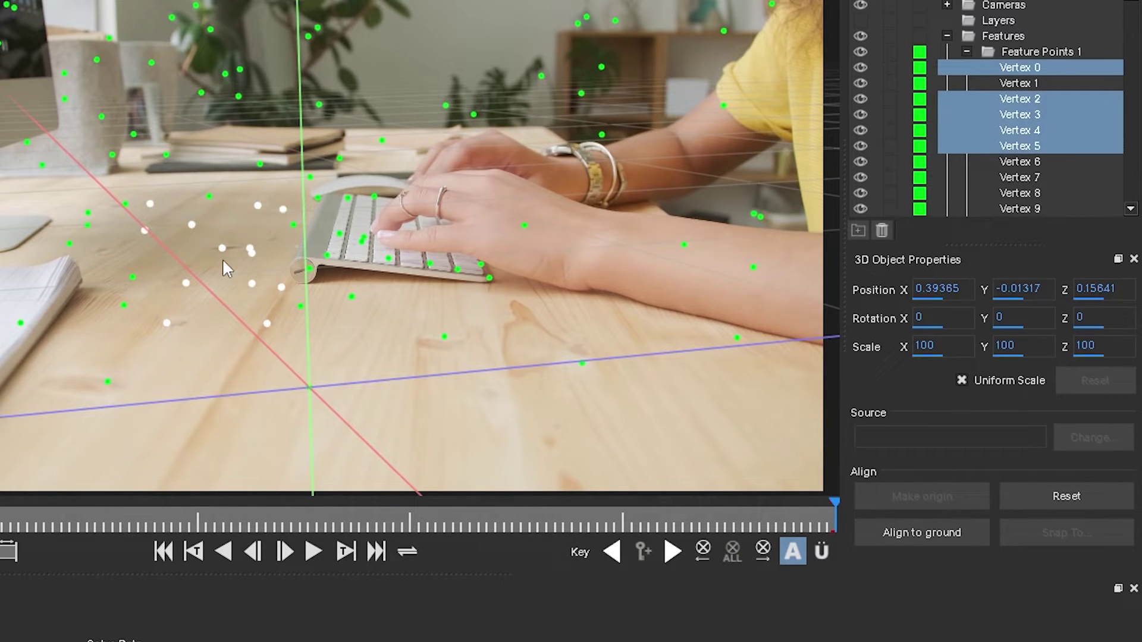
pyautogui.click(933, 527)
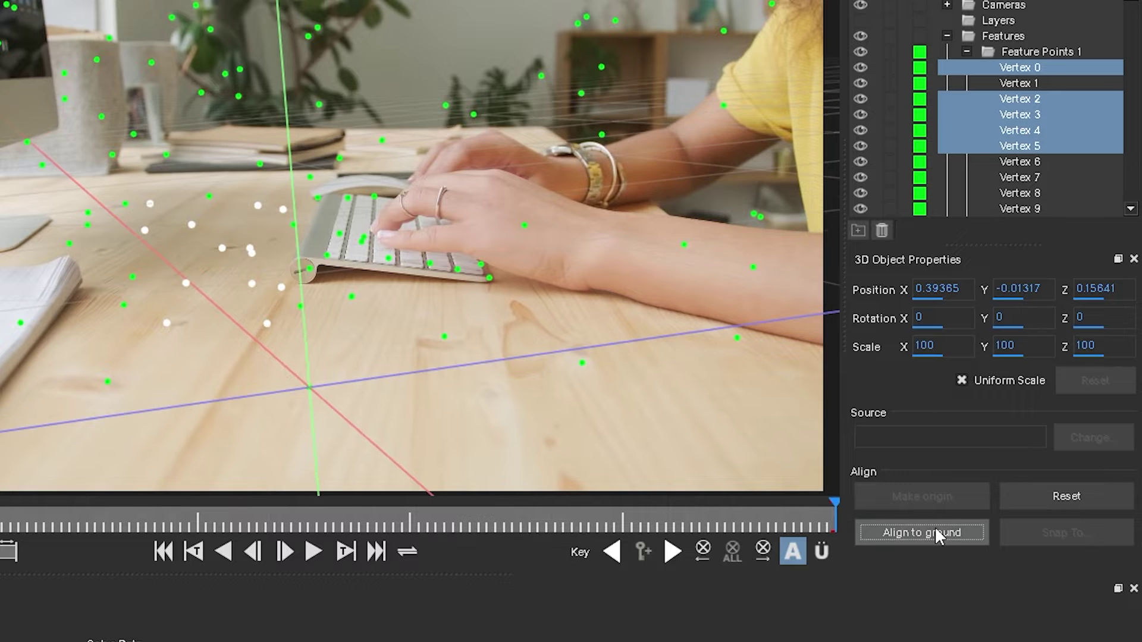
pyautogui.moveTo(558, 508)
pyautogui.mouseDown()
pyautogui.moveTo(637, 506)
pyautogui.moveTo(522, 507)
pyautogui.moveTo(768, 507)
pyautogui.moveTo(551, 523)
pyautogui.mouseUp()
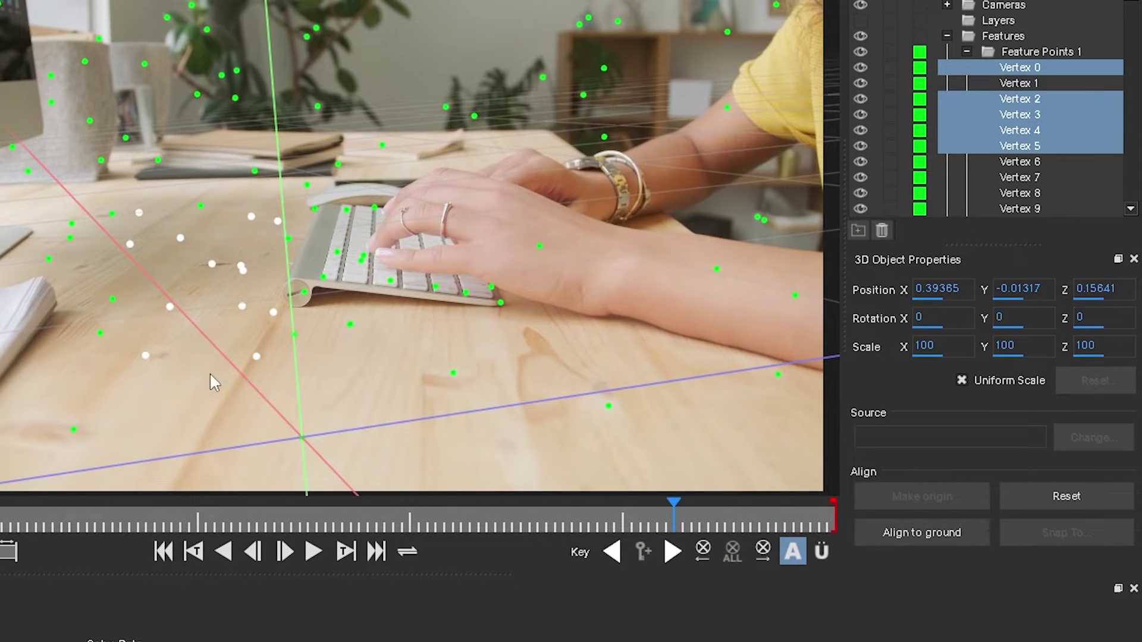
pyautogui.click(286, 390)
pyautogui.moveTo(152, 291); pyautogui.dragTo(151, 291)
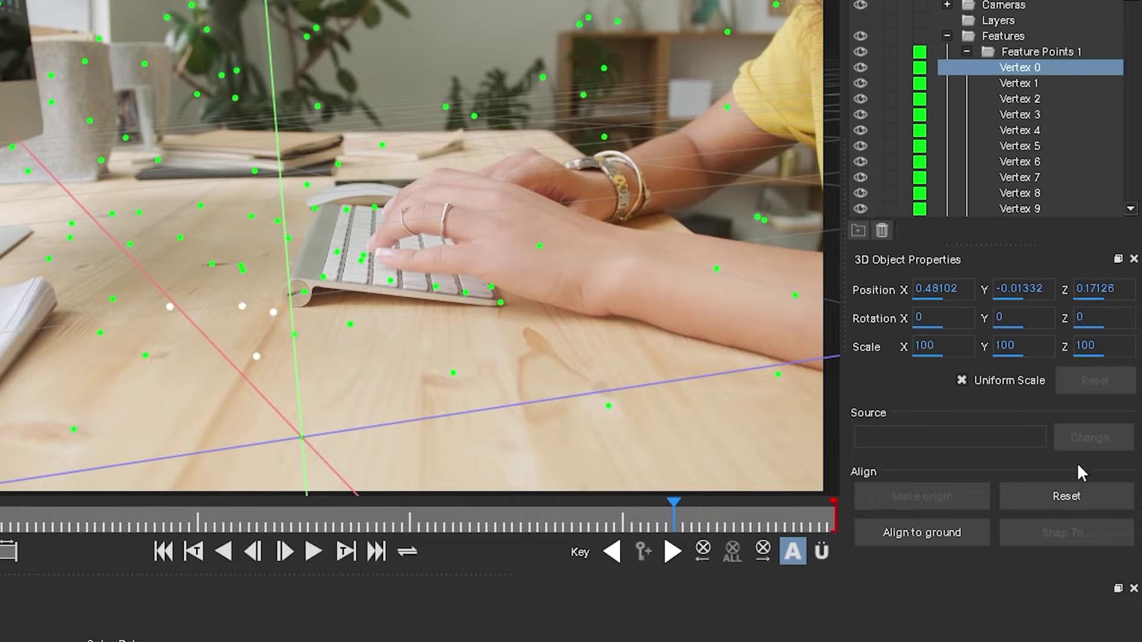
pyautogui.click(941, 530)
# Redo the ground alignment with new desk point selections, ending with a cluster across the desk
pyautogui.click(231, 405)
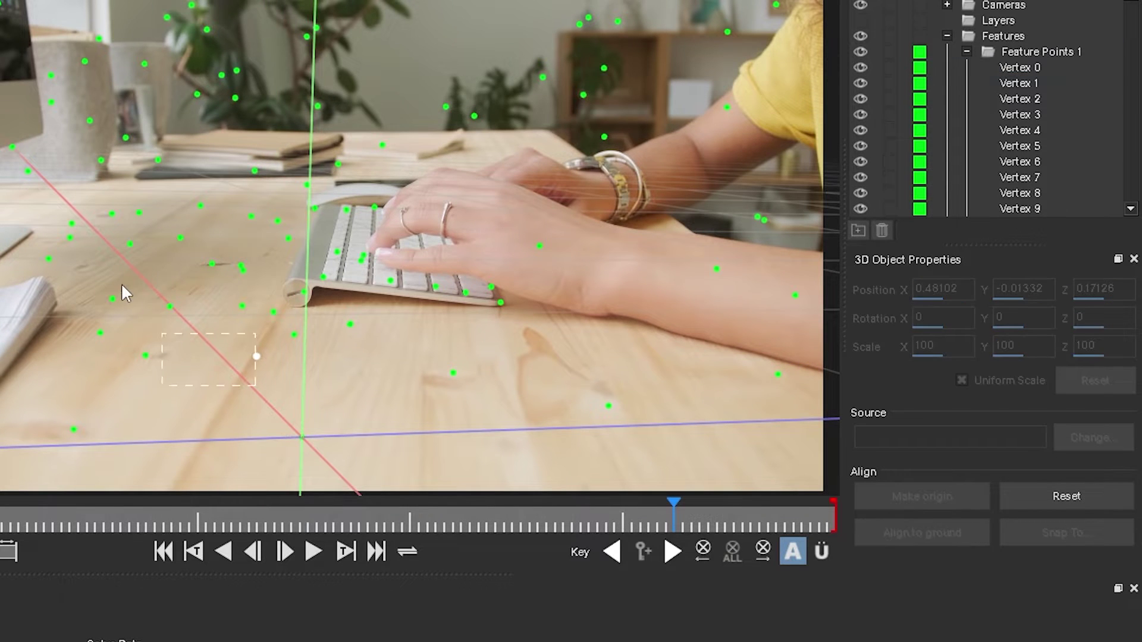
pyautogui.moveTo(125, 292); pyautogui.dragTo(124, 291)
pyautogui.click(880, 533)
pyautogui.click(280, 400)
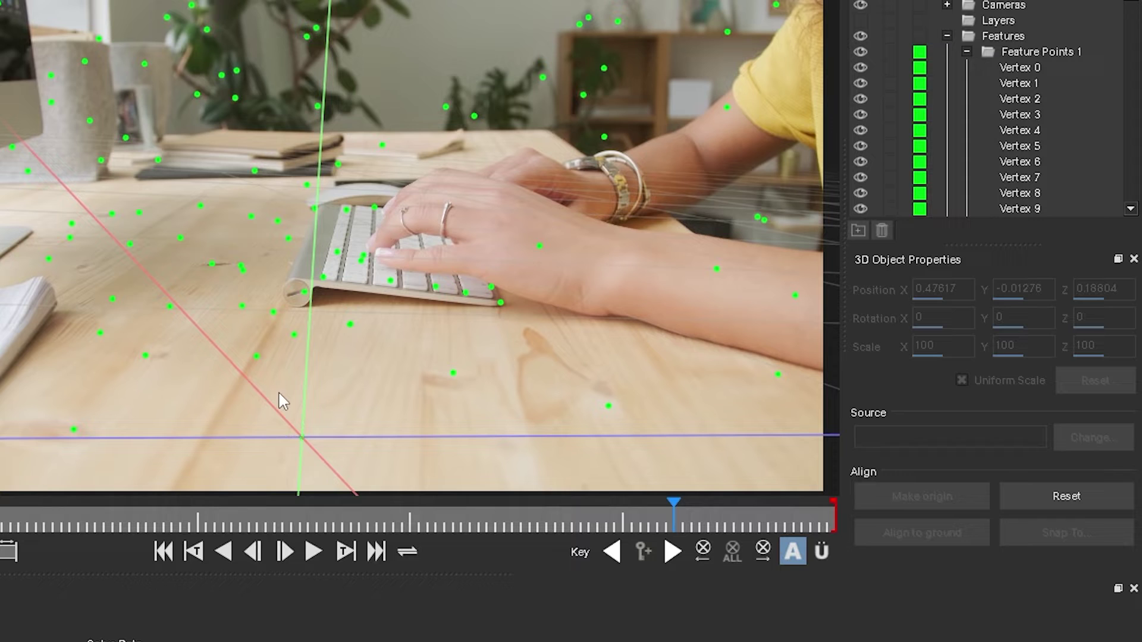
pyautogui.moveTo(141, 206); pyautogui.dragTo(141, 206)
pyautogui.click(893, 535)
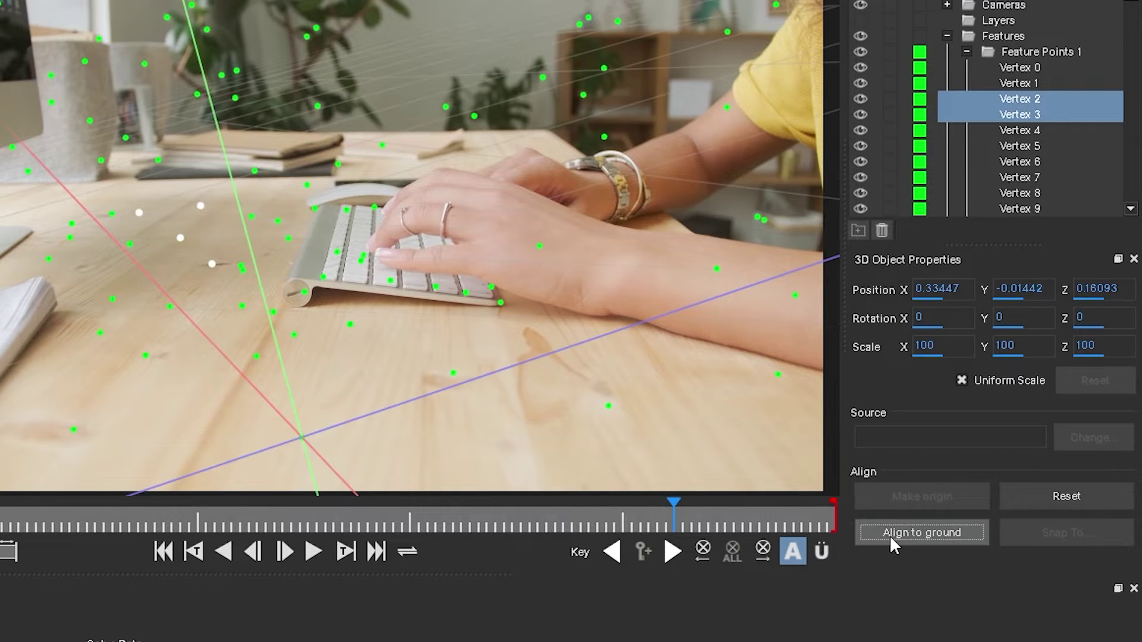
pyautogui.click(311, 429)
pyautogui.moveTo(260, 394); pyautogui.dragTo(109, 235)
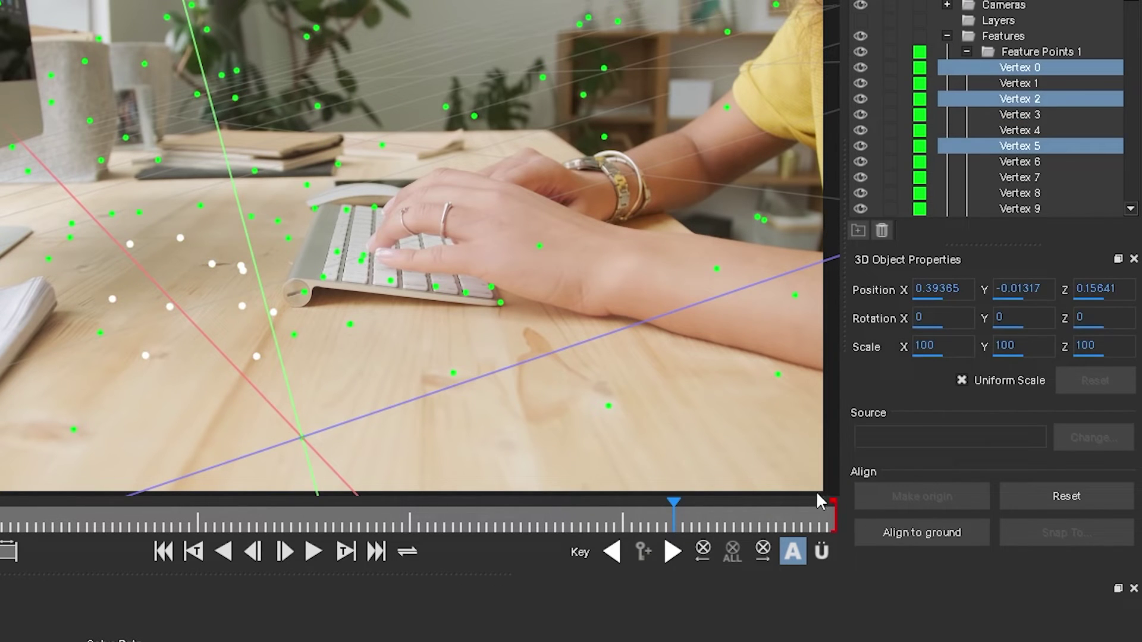
pyautogui.click(906, 530)
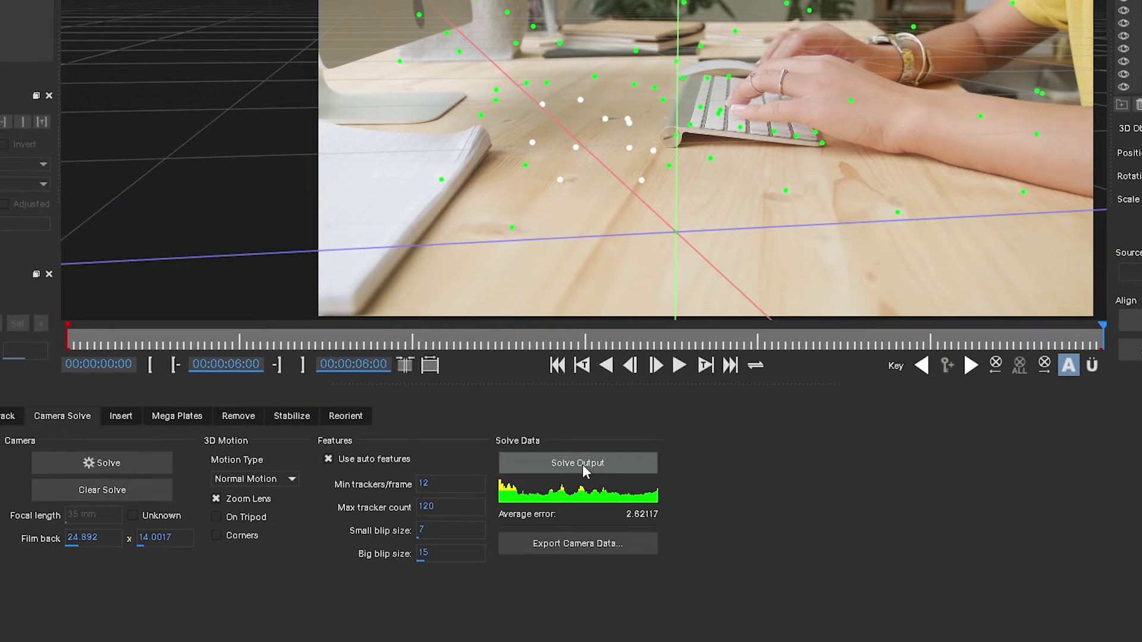
# Review the solve output, then copy the camera data as After Effects 3D Motion Data
pyautogui.click(568, 506)
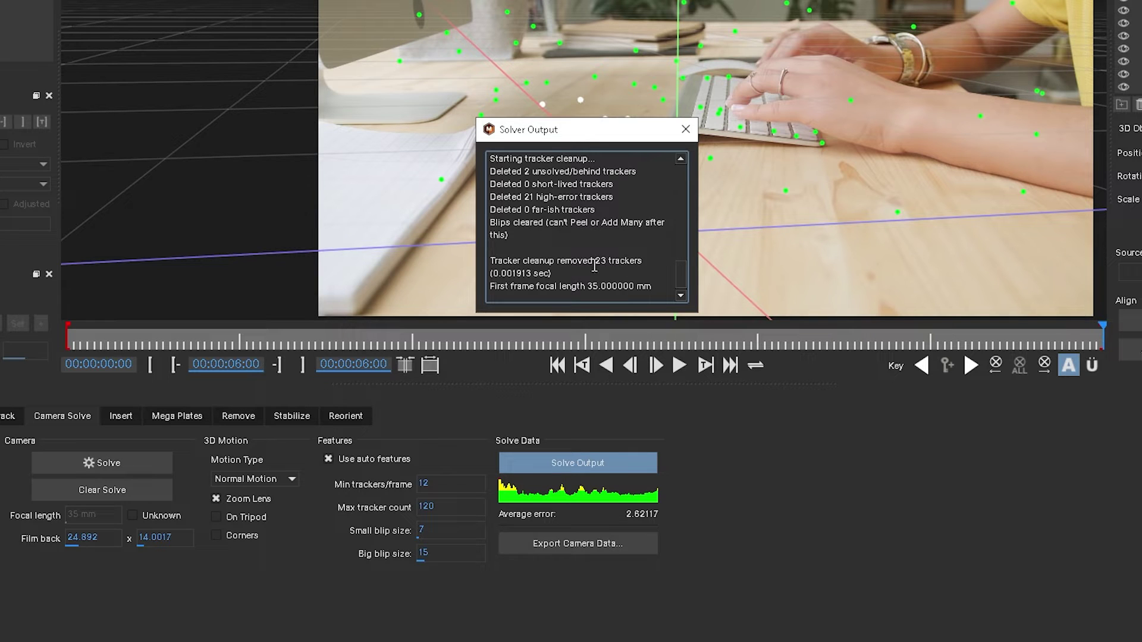
pyautogui.click(685, 129)
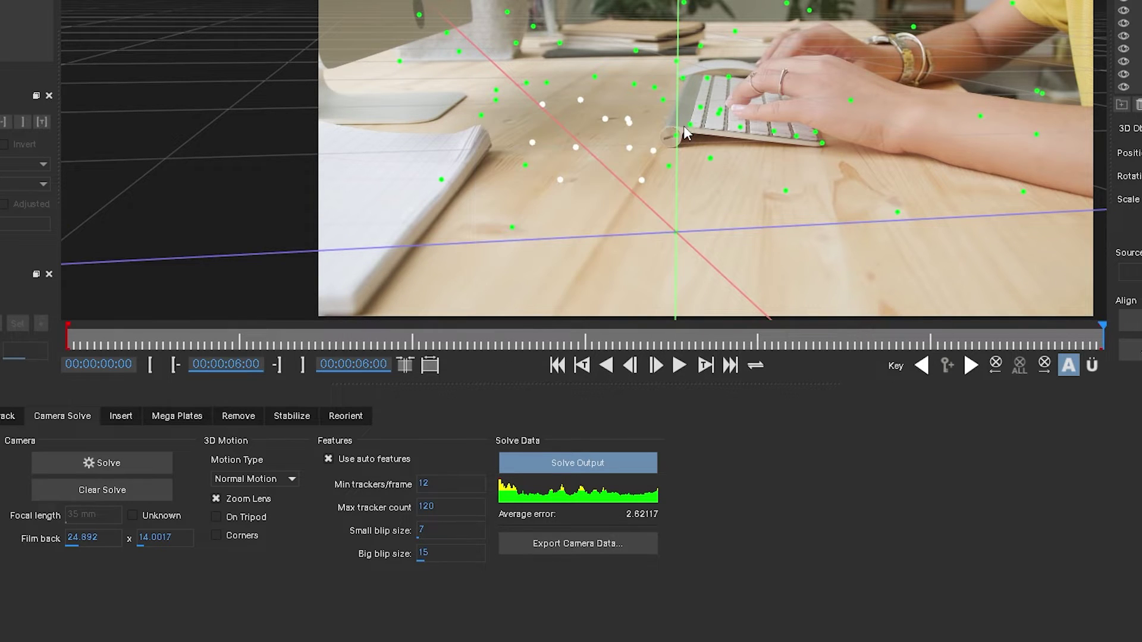
pyautogui.click(573, 548)
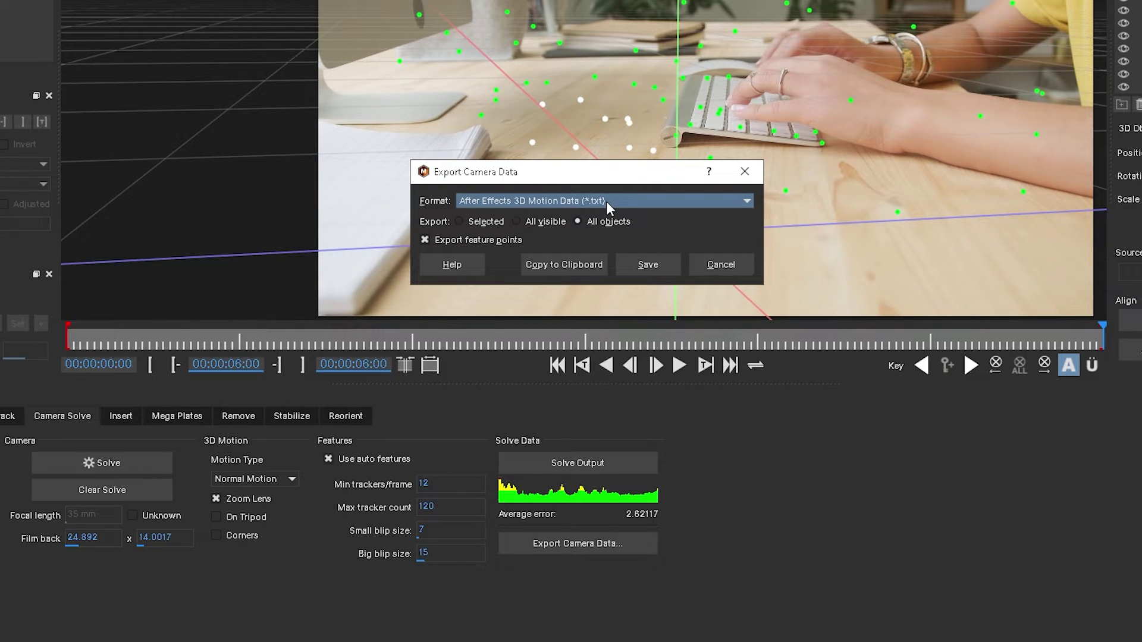
pyautogui.click(563, 265)
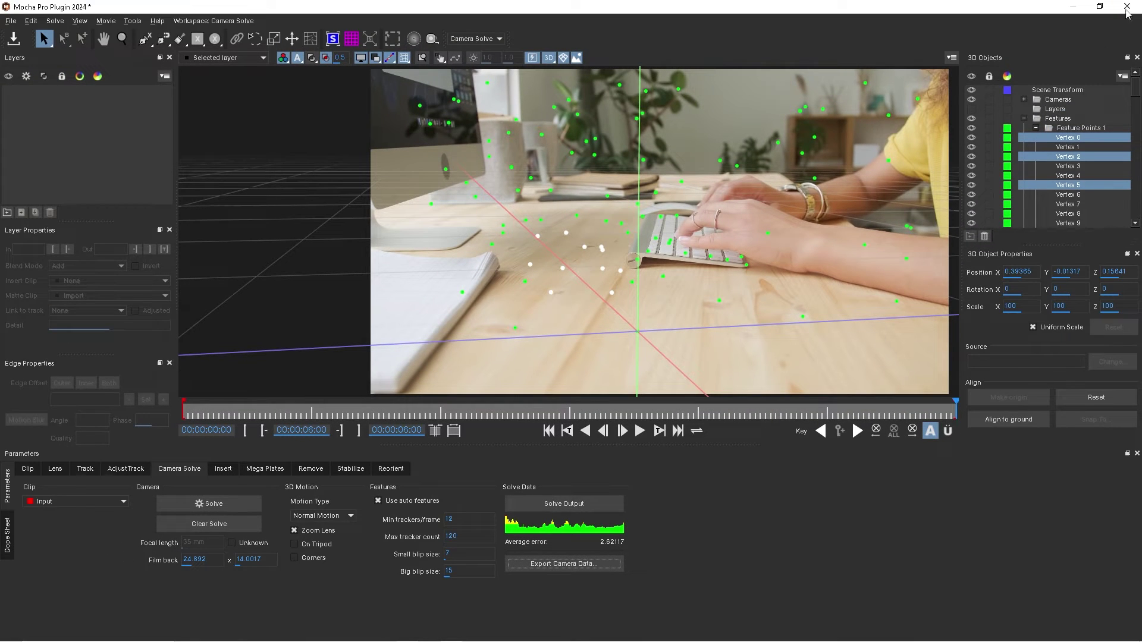
# Save and quit Mocha Pro, then use Edit > Paste Mocha camera in After Effects
pyautogui.click(1126, 9)
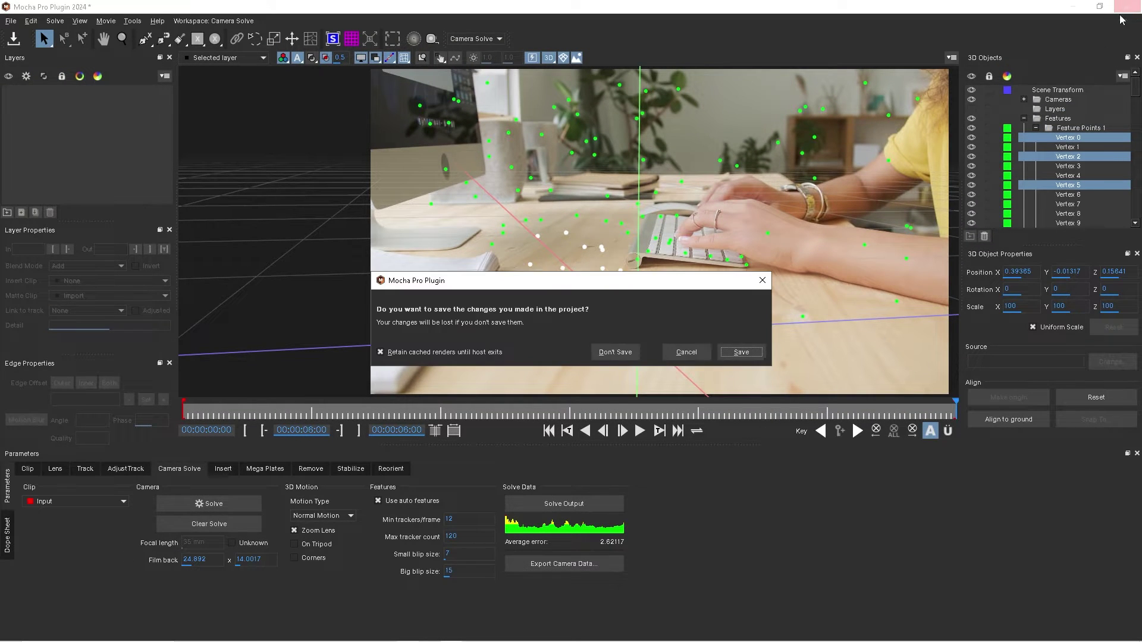
pyautogui.click(737, 354)
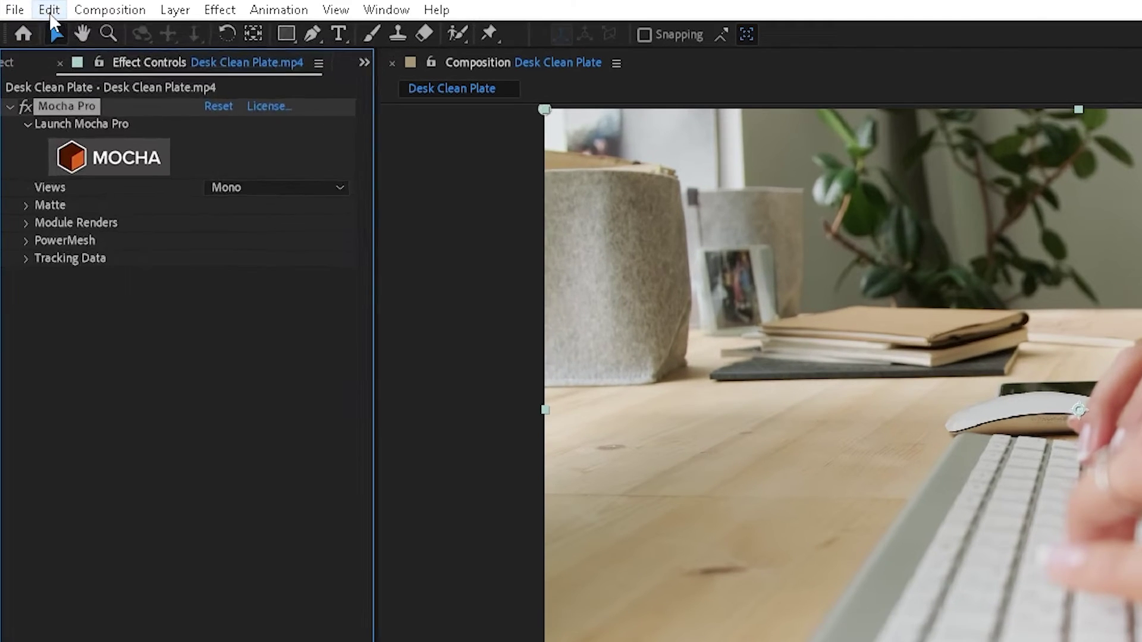
pyautogui.click(29, 19)
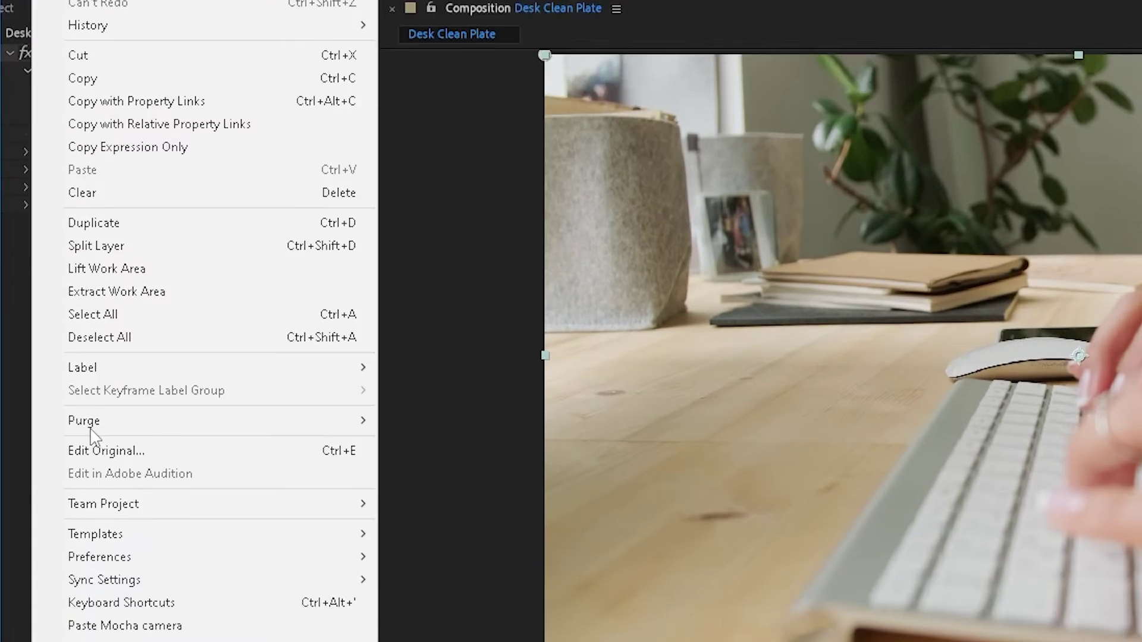
pyautogui.click(192, 383)
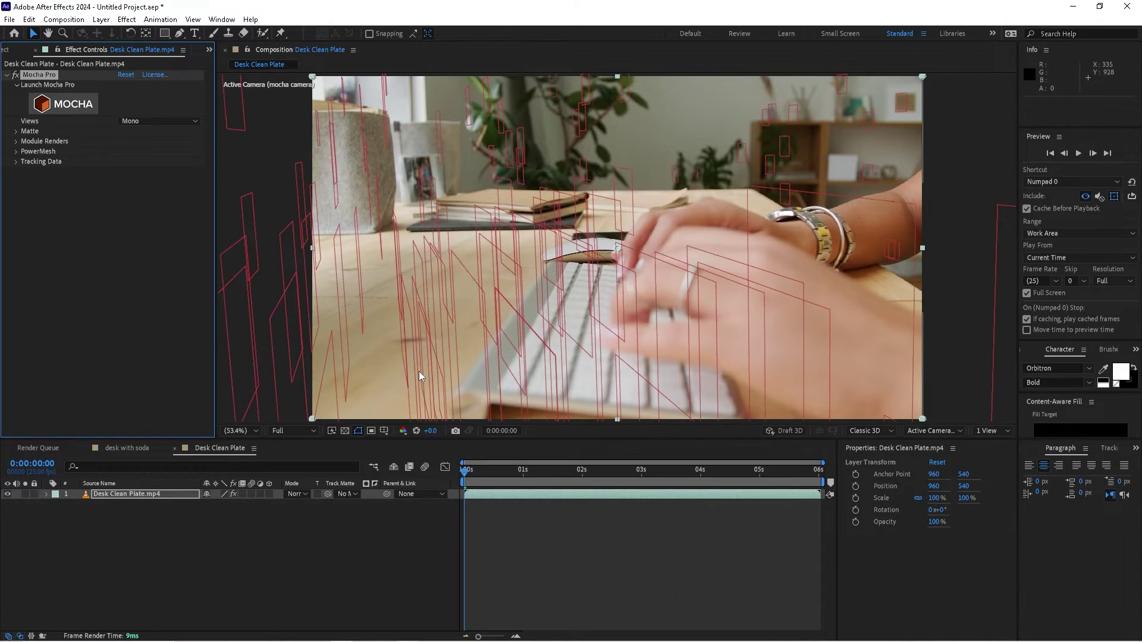
# At 0:00:04:22, select feature-point layers 1–97 and set their Scale to 15%
pyautogui.press('space')
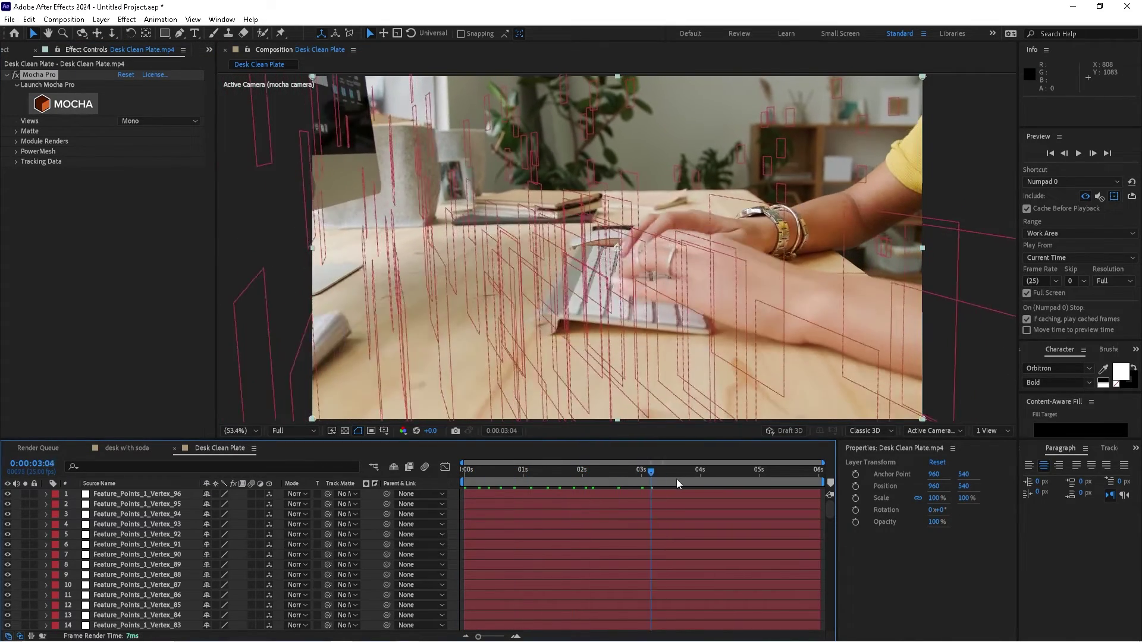
pyautogui.moveTo(807, 478); pyautogui.dragTo(753, 483)
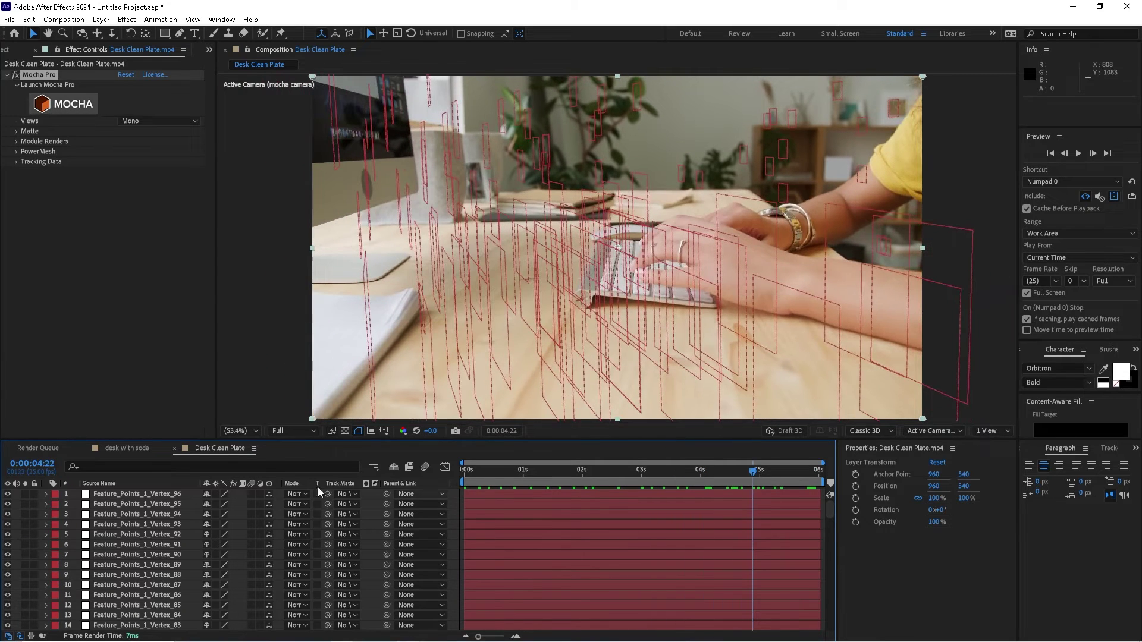
pyautogui.click(141, 495)
pyautogui.scroll(-20, 140, 559)
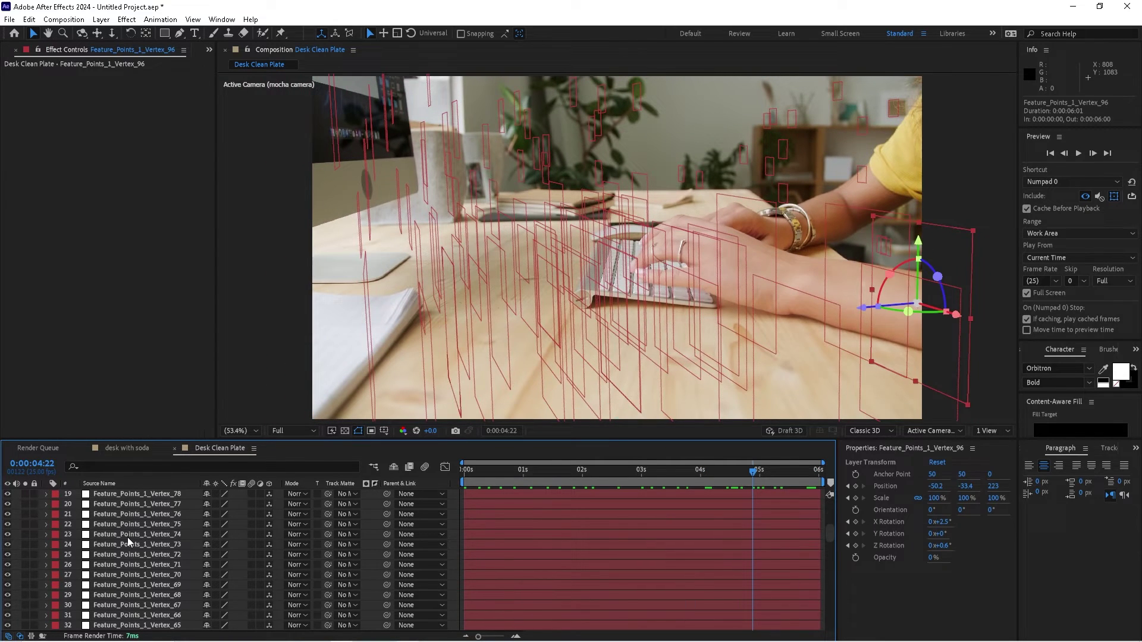
pyautogui.scroll(-6, 140, 569)
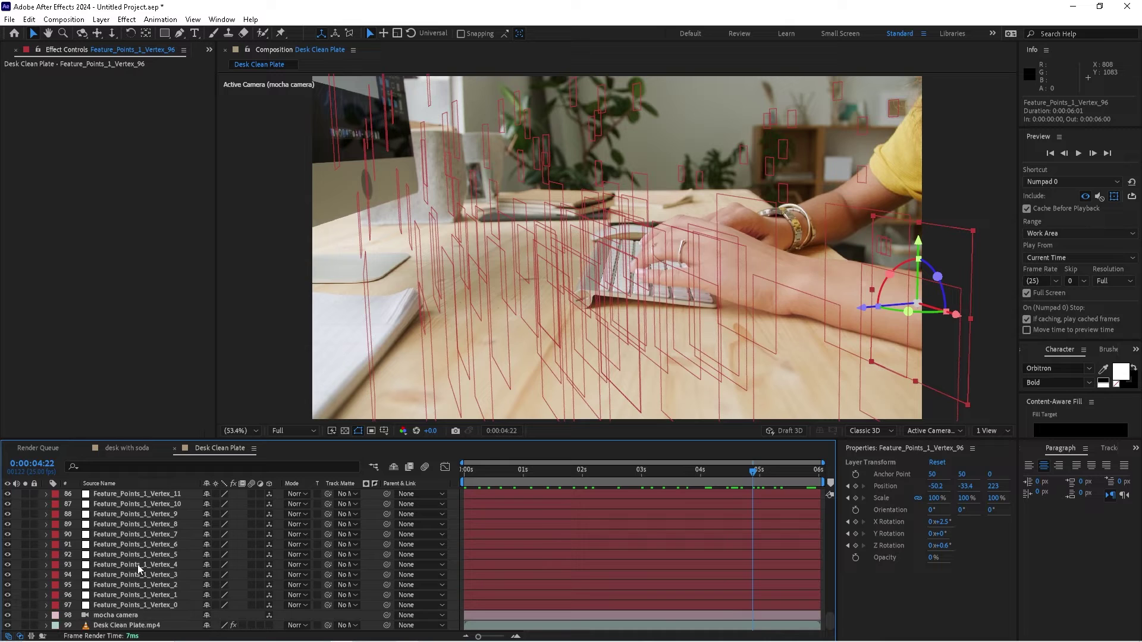
pyautogui.keyDown('shift'); pyautogui.click(120, 607); pyautogui.keyUp('shift')
pyautogui.press('s')
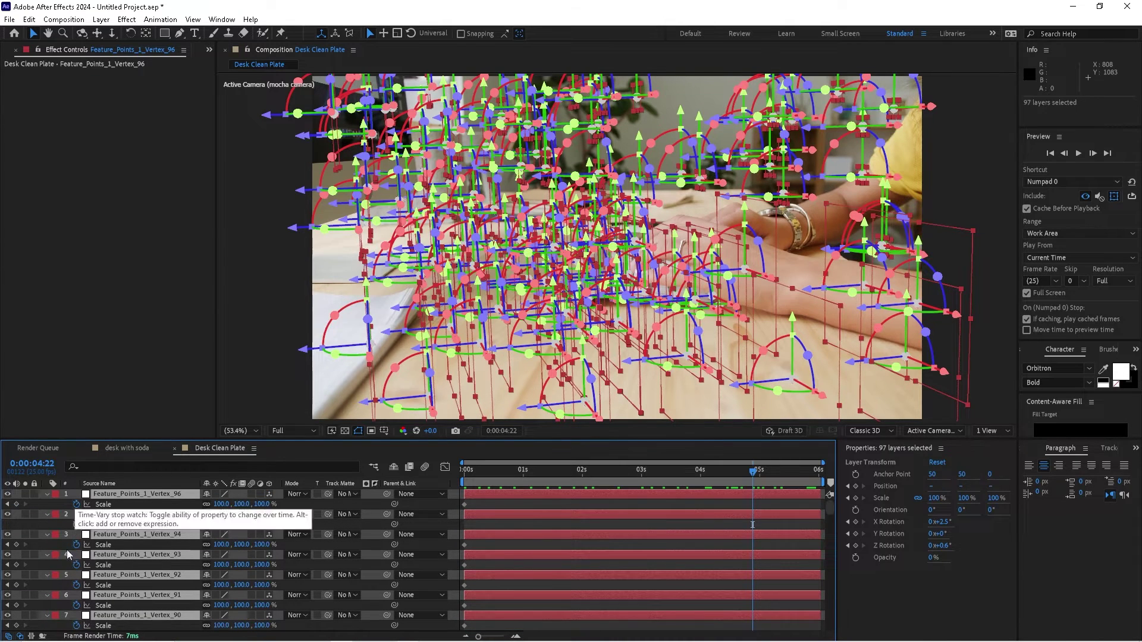
pyautogui.click(76, 525)
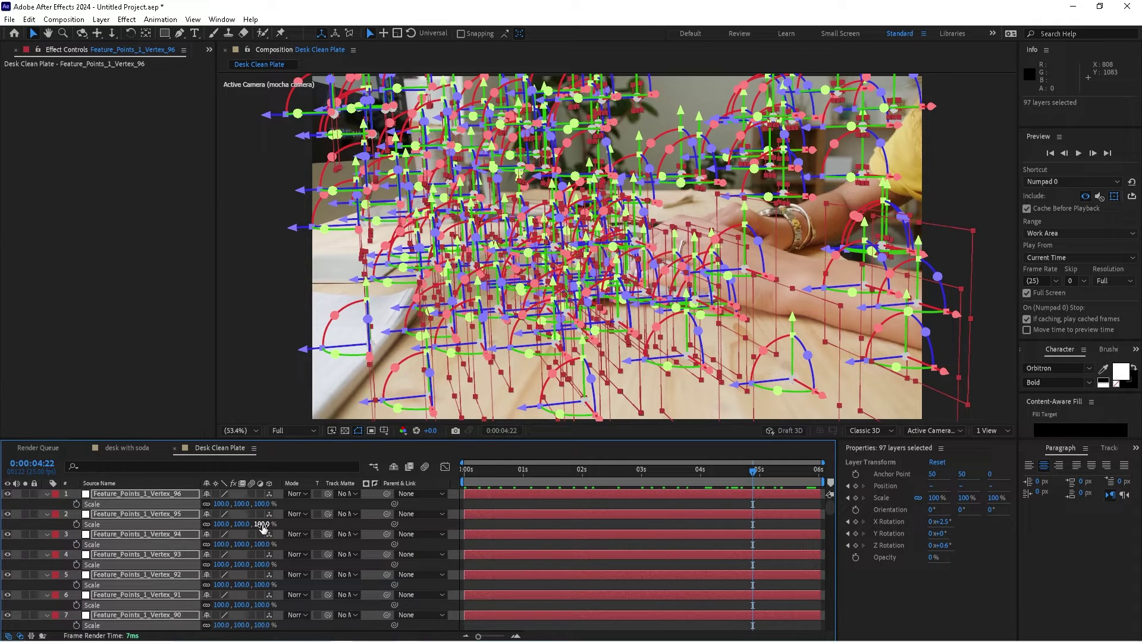
pyautogui.click(262, 526)
pyautogui.press('Return')
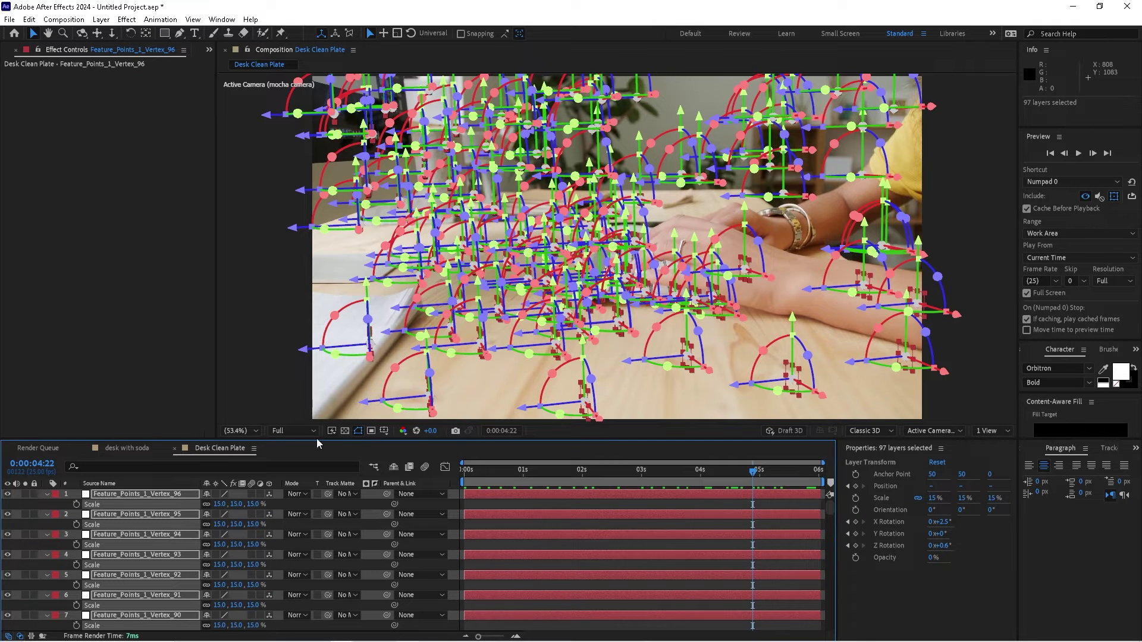
# Set the selected feature-point layers' auto-orientation to always face the camera
pyautogui.rightClick(165, 498)
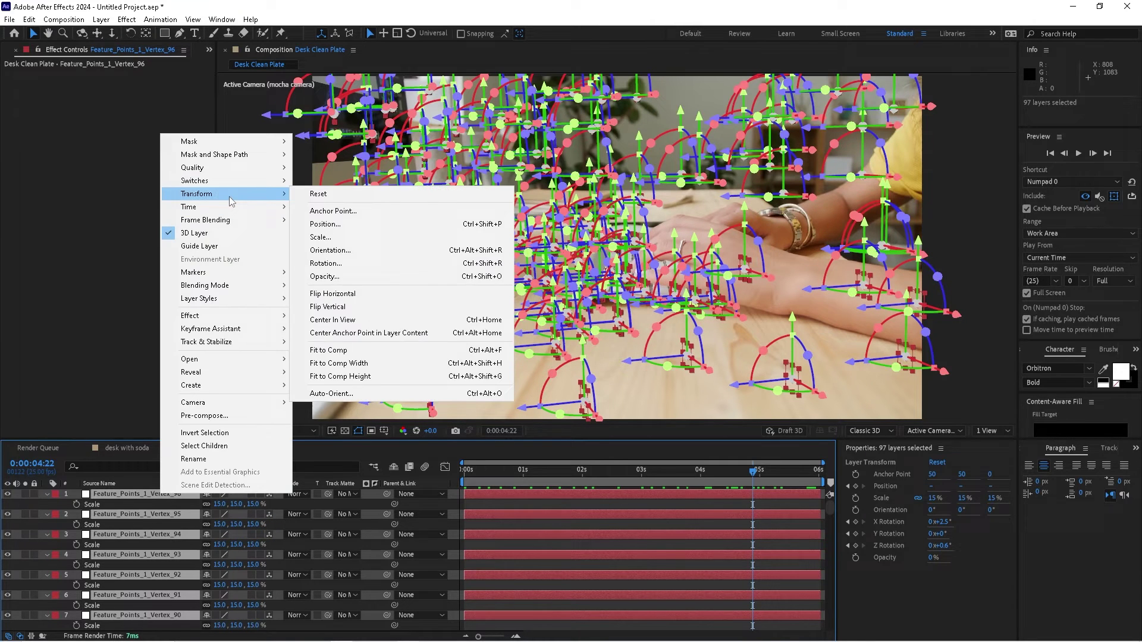
pyautogui.moveTo(244, 198)
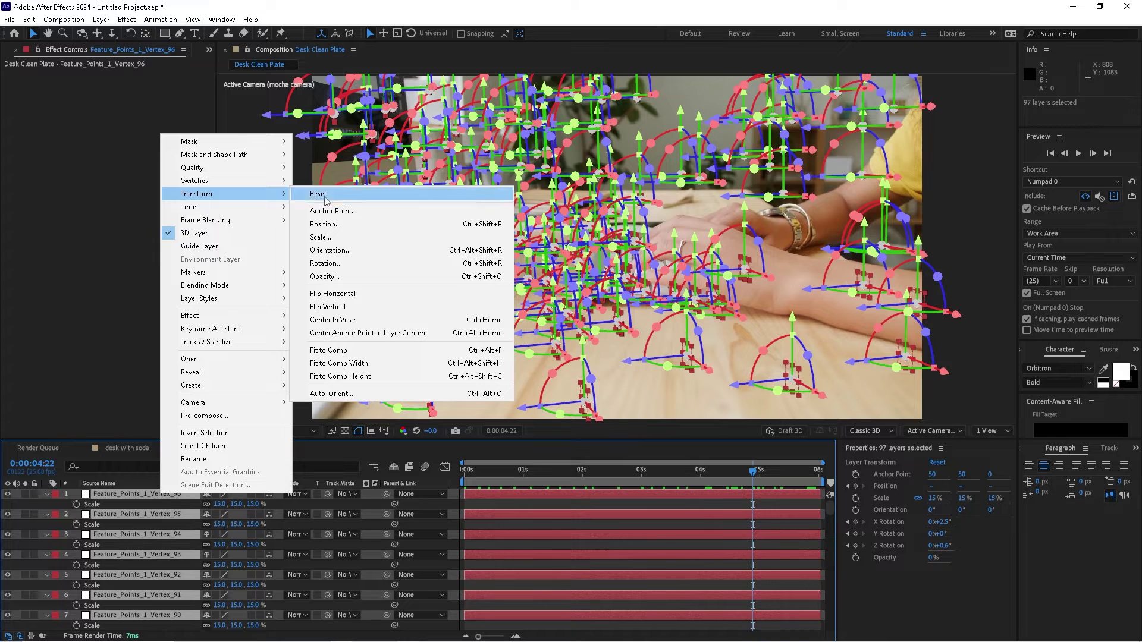
pyautogui.click(337, 394)
pyautogui.click(686, 326)
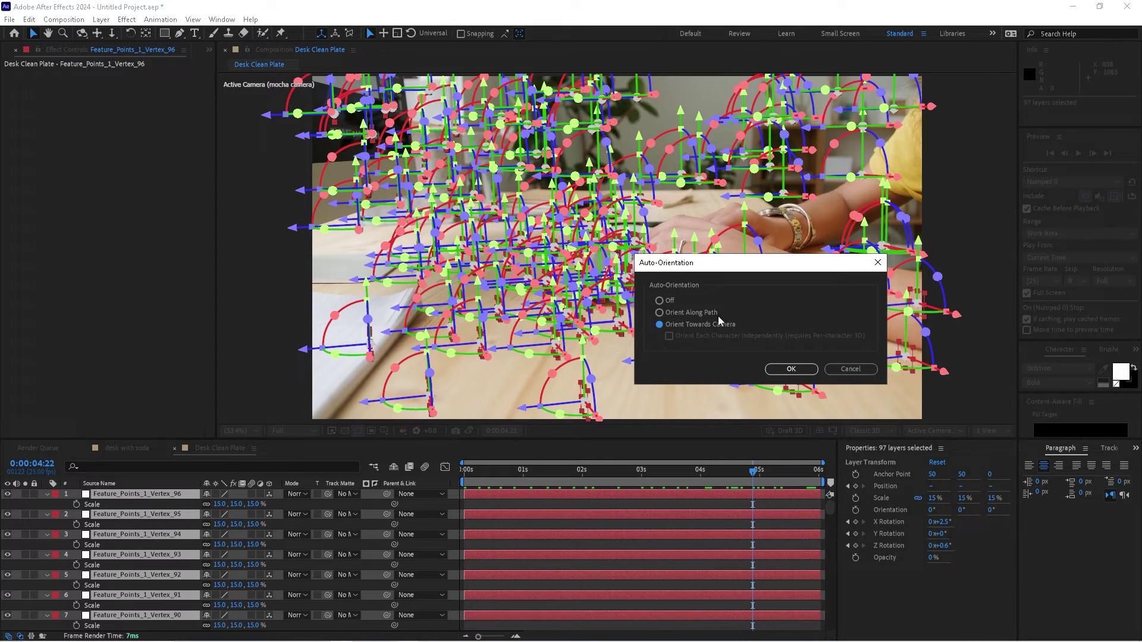
pyautogui.click(790, 370)
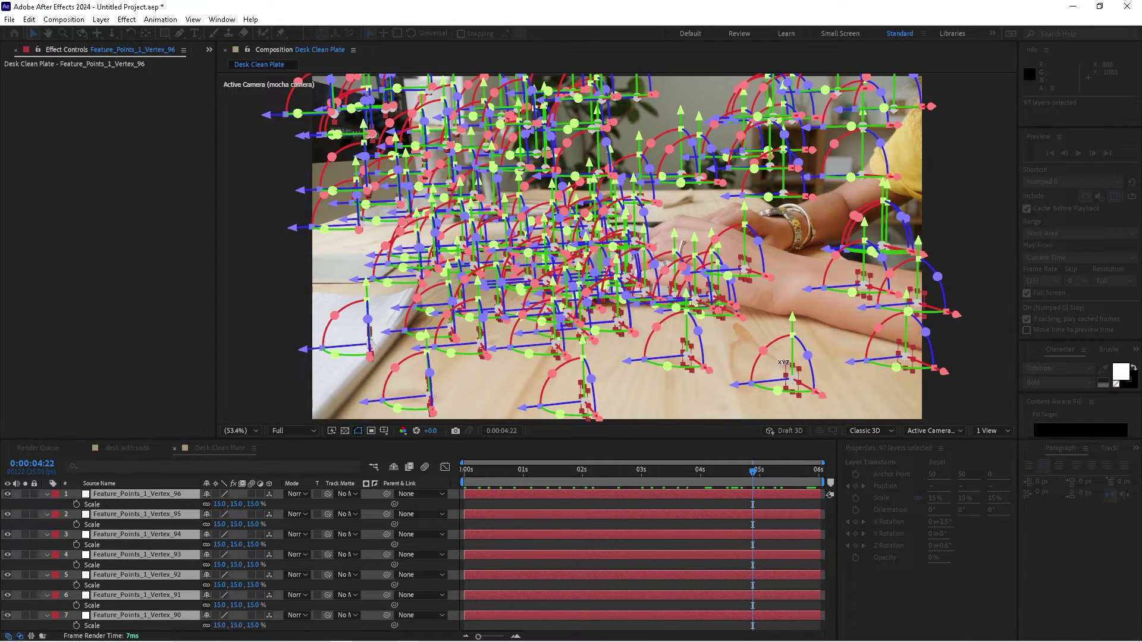
pyautogui.click(360, 296)
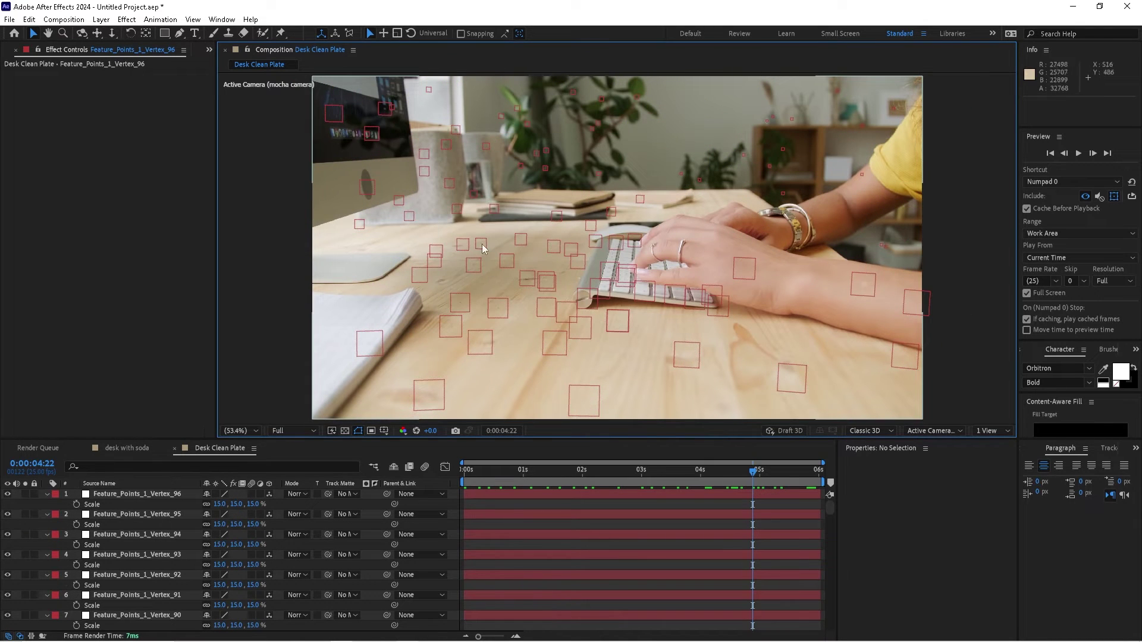
# Return to the start, collapse the expanded Scale rows, and select all 99 feature-point layers
pyautogui.moveTo(753, 474); pyautogui.dragTo(848, 466)
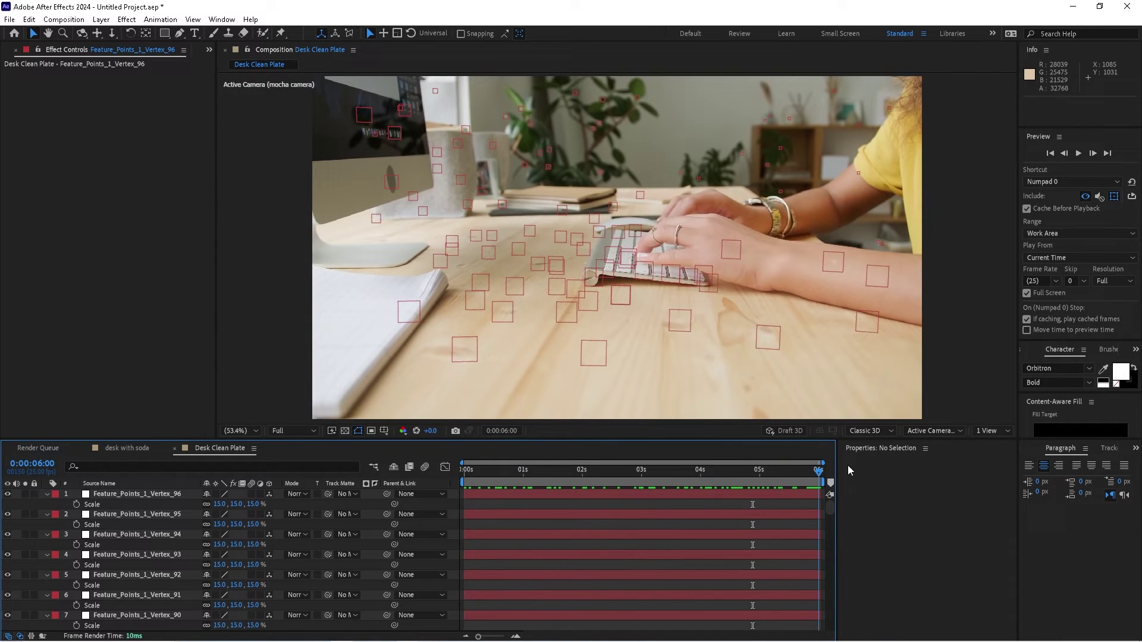
pyautogui.click(47, 514)
pyautogui.click(47, 514)
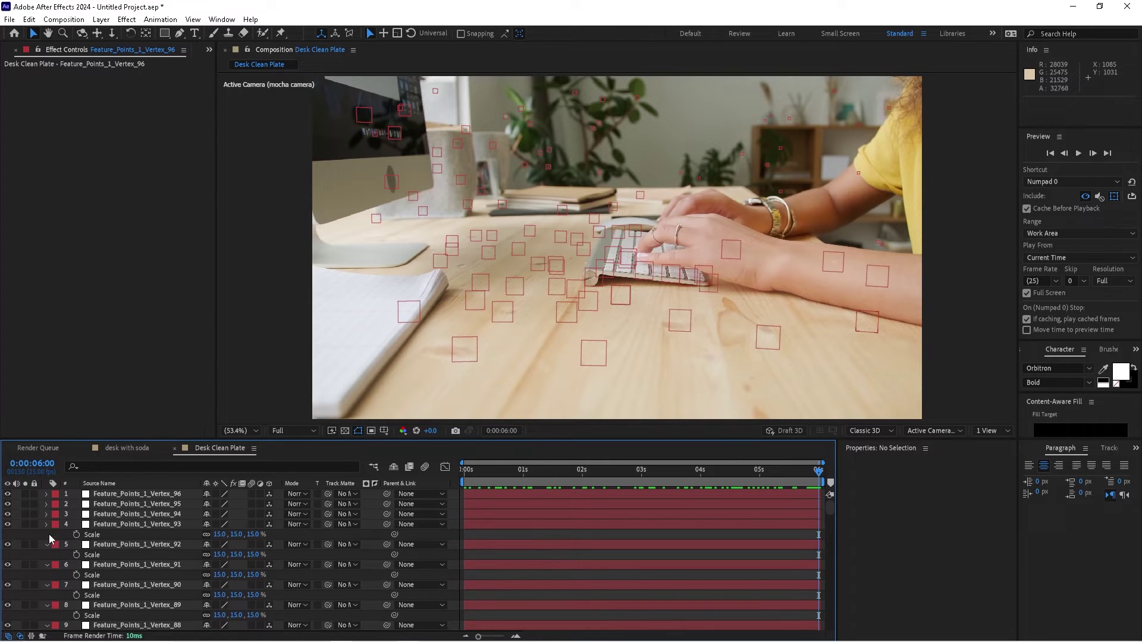
pyautogui.click(48, 536)
pyautogui.click(109, 515)
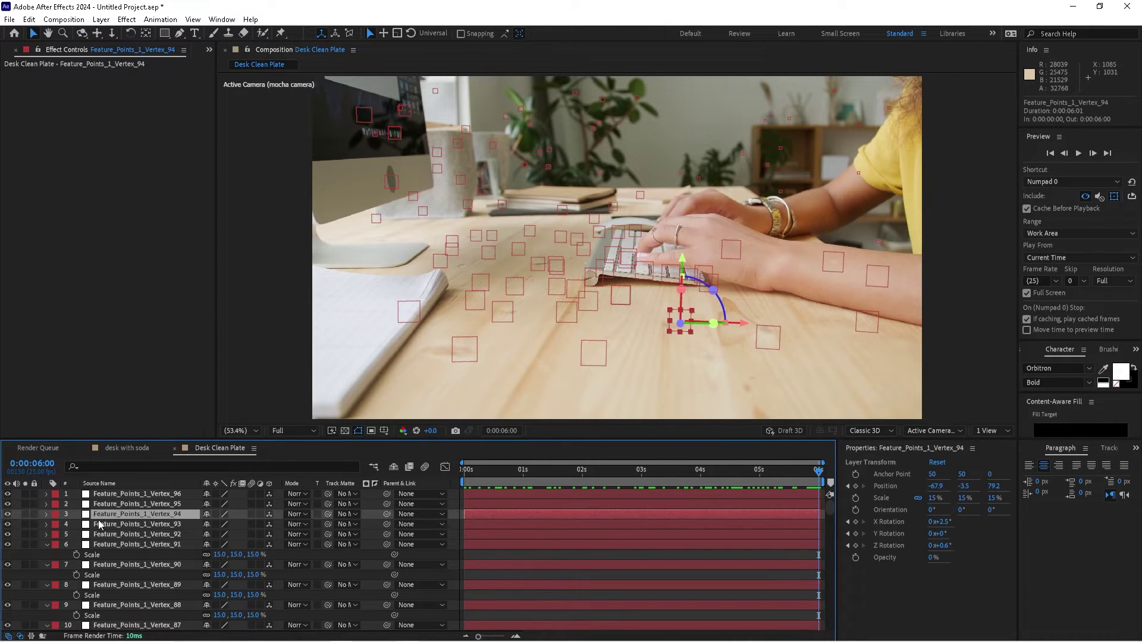
pyautogui.hotkey('ctrl', 'a')
pyautogui.click(48, 545)
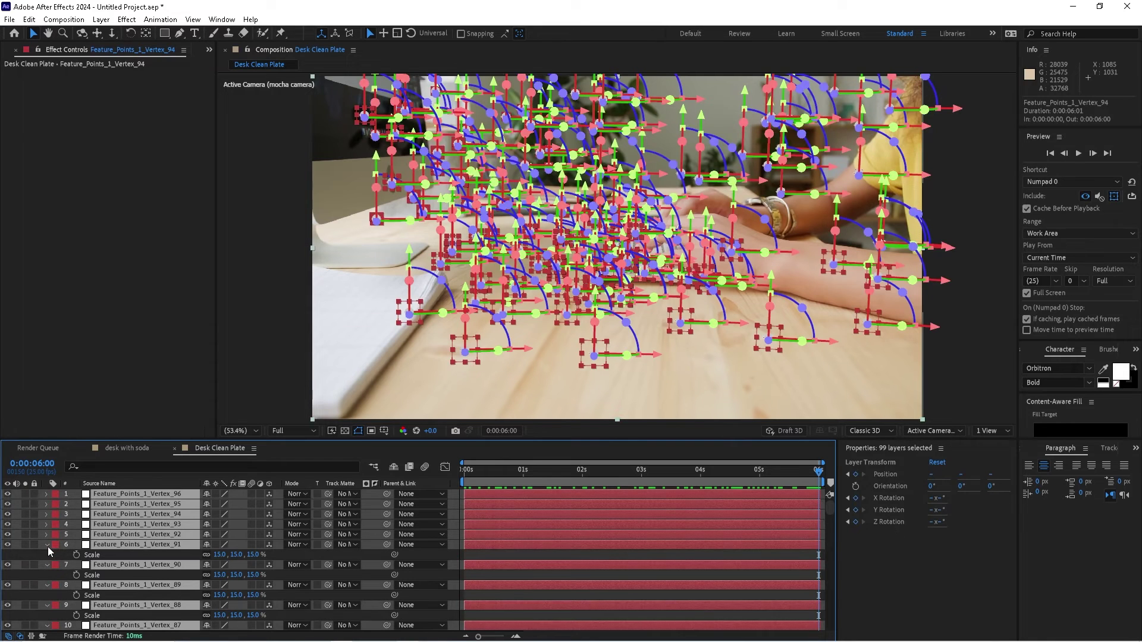
pyautogui.click(157, 424)
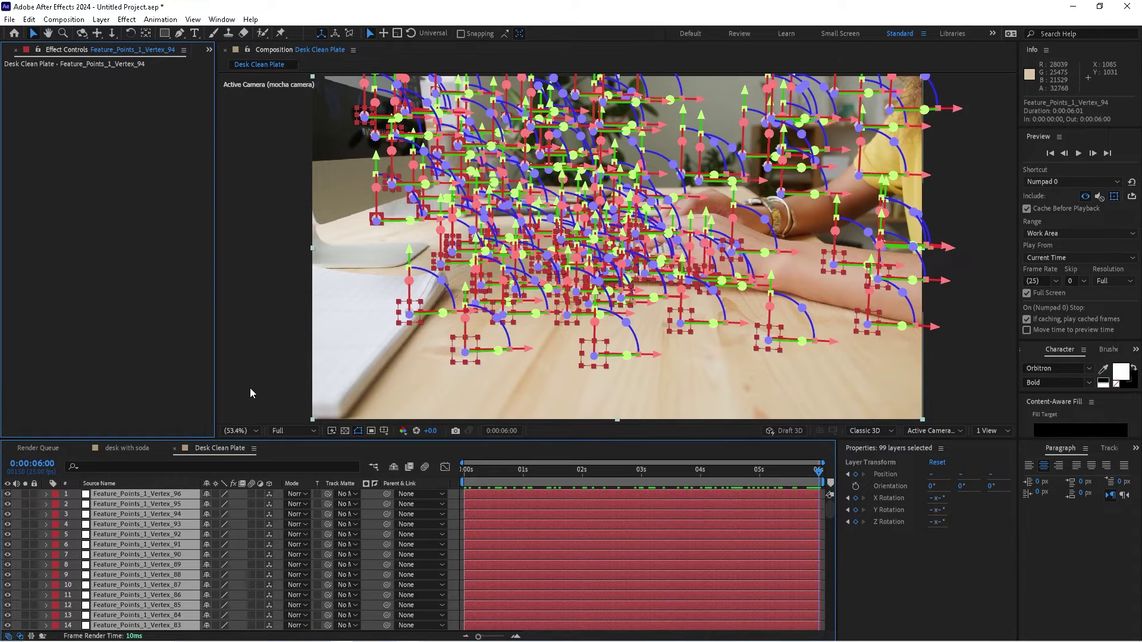
# Create a new black solid layer named Element
pyautogui.click(297, 422)
pyautogui.click(101, 19)
pyautogui.moveTo(159, 35)
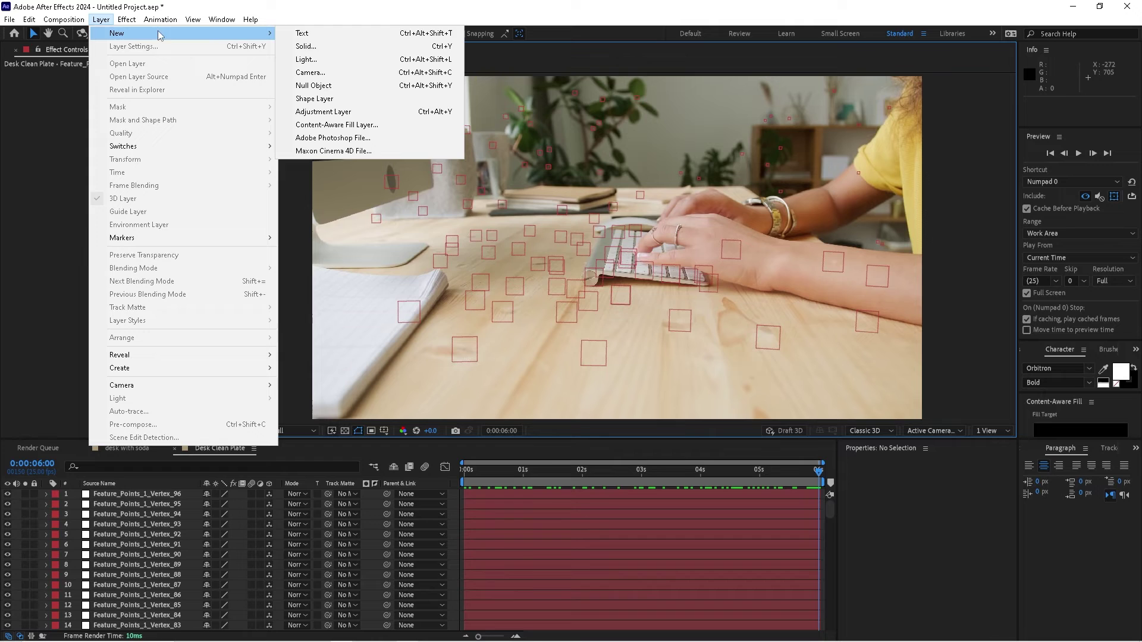
pyautogui.click(306, 46)
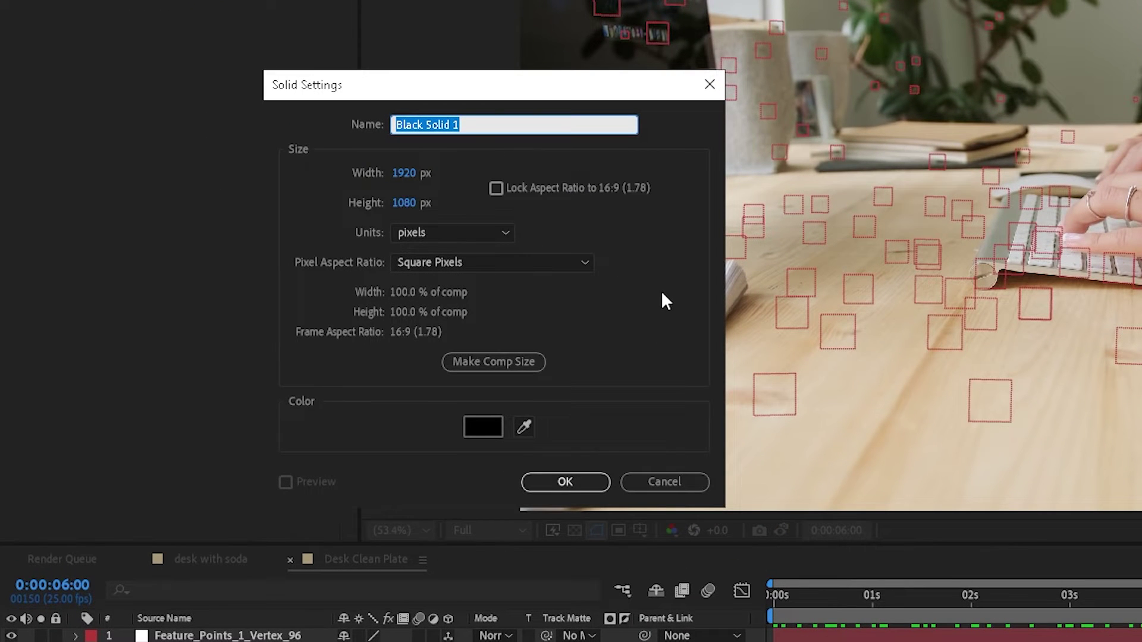
pyautogui.write('Element')
pyautogui.press('Return')
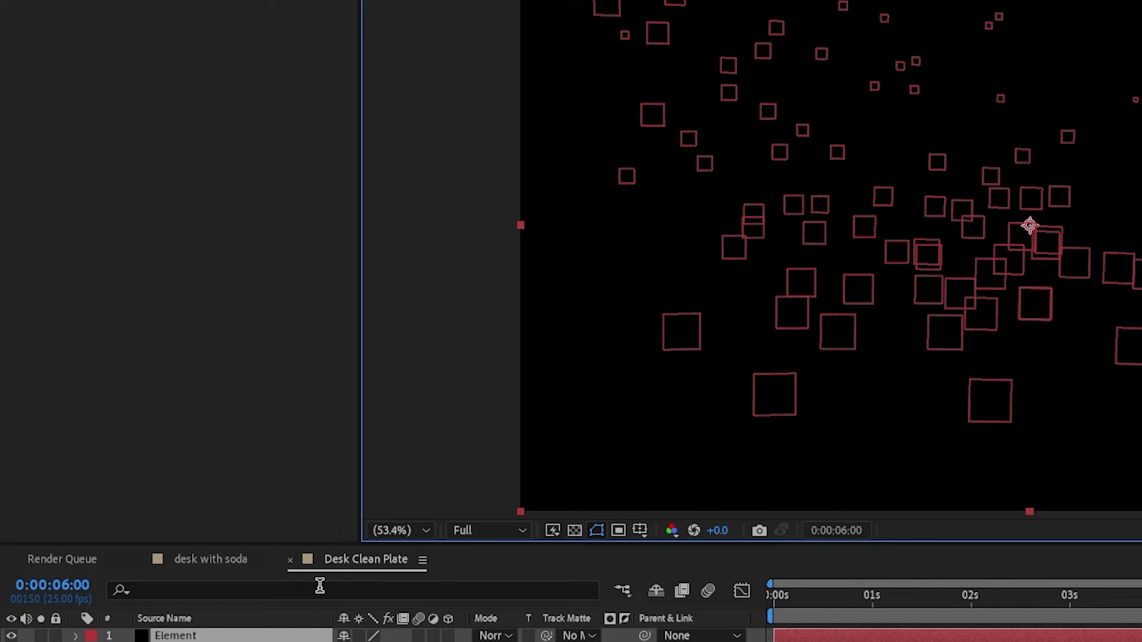
# Apply the Element 3D effect to the Element solid through the quick effect search
pyautogui.hotkey('ctrl', 'space')
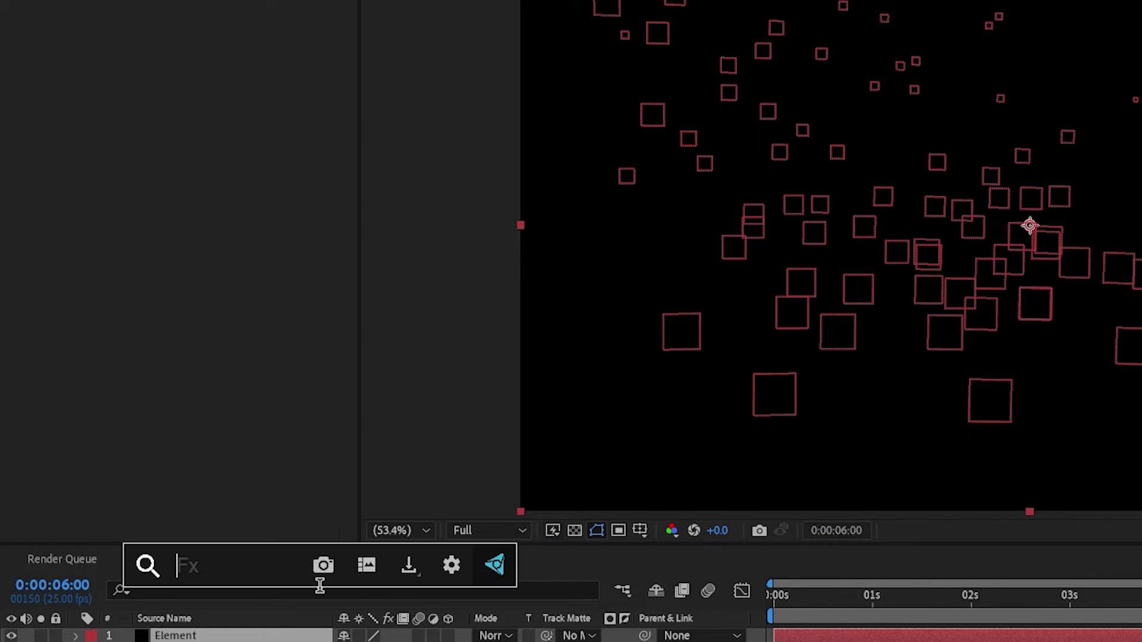
pyautogui.write('element')
pyautogui.press('Return')
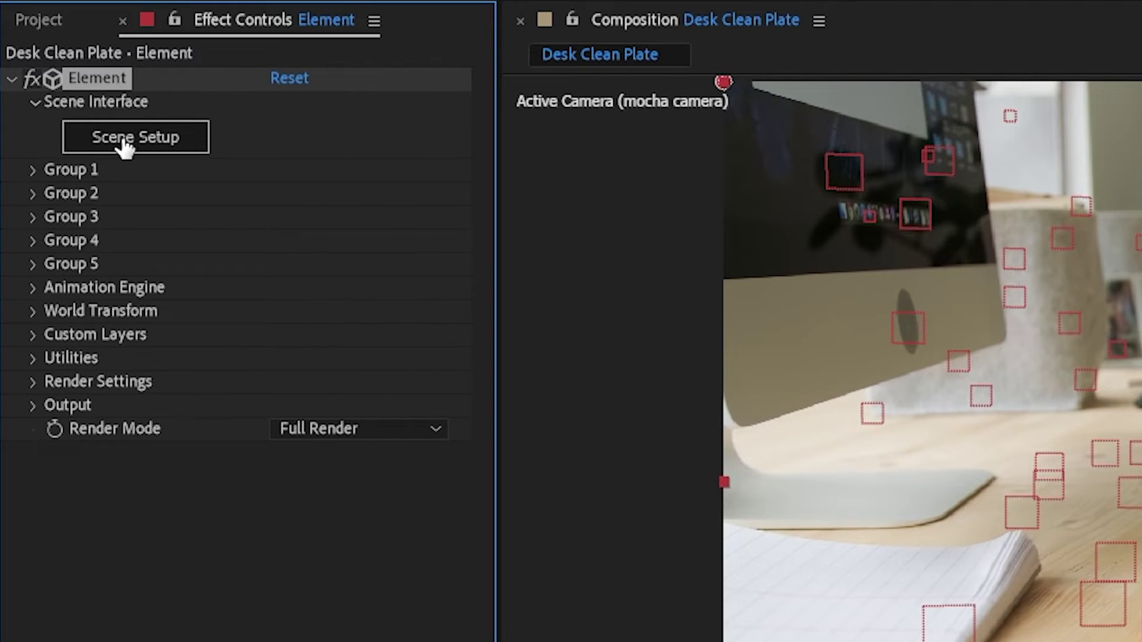
# In Scene Setup, add the V1_Models Starter_Pack soda_can and set its alignment to Bottom
pyautogui.click(123, 143)
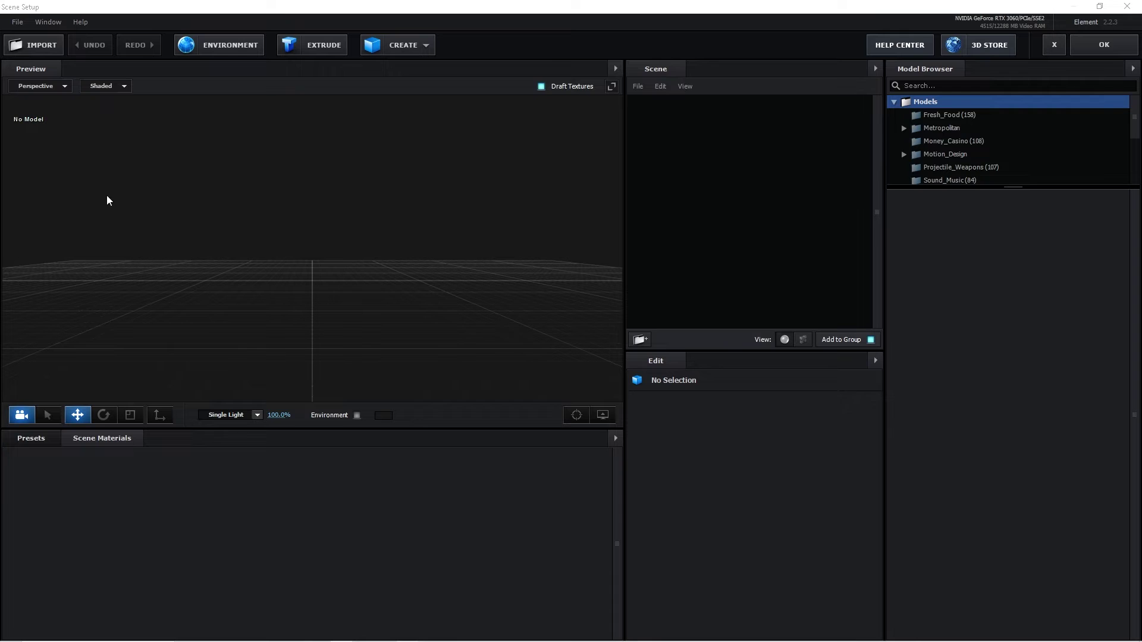
pyautogui.scroll(-5, 972, 140)
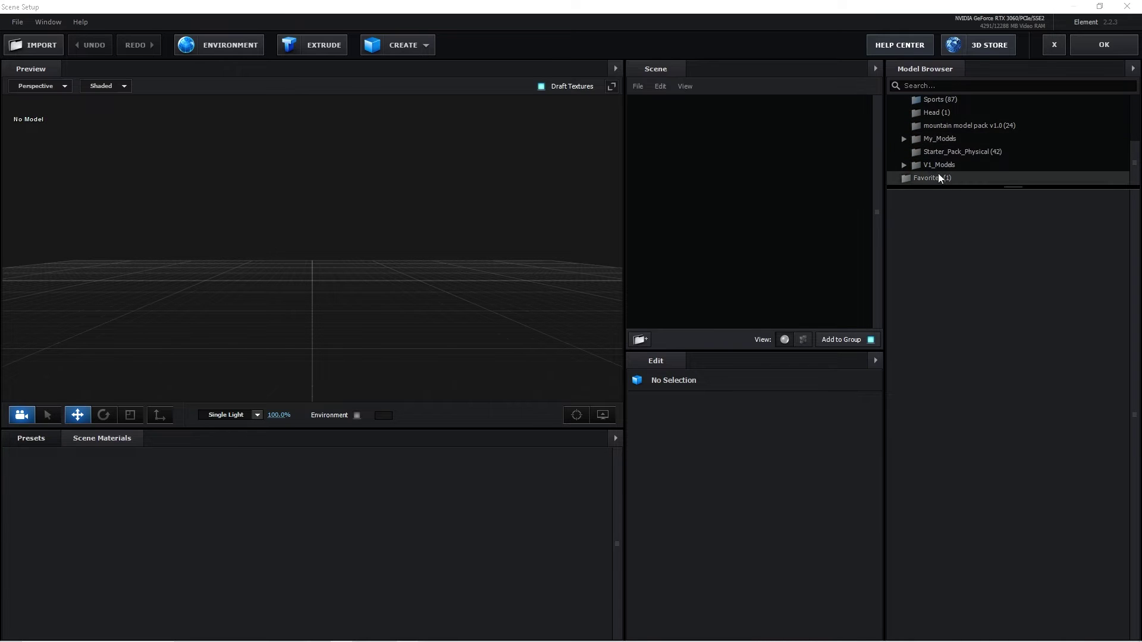
pyautogui.doubleClick(938, 174)
pyautogui.scroll(-1, 984, 153)
pyautogui.click(959, 162)
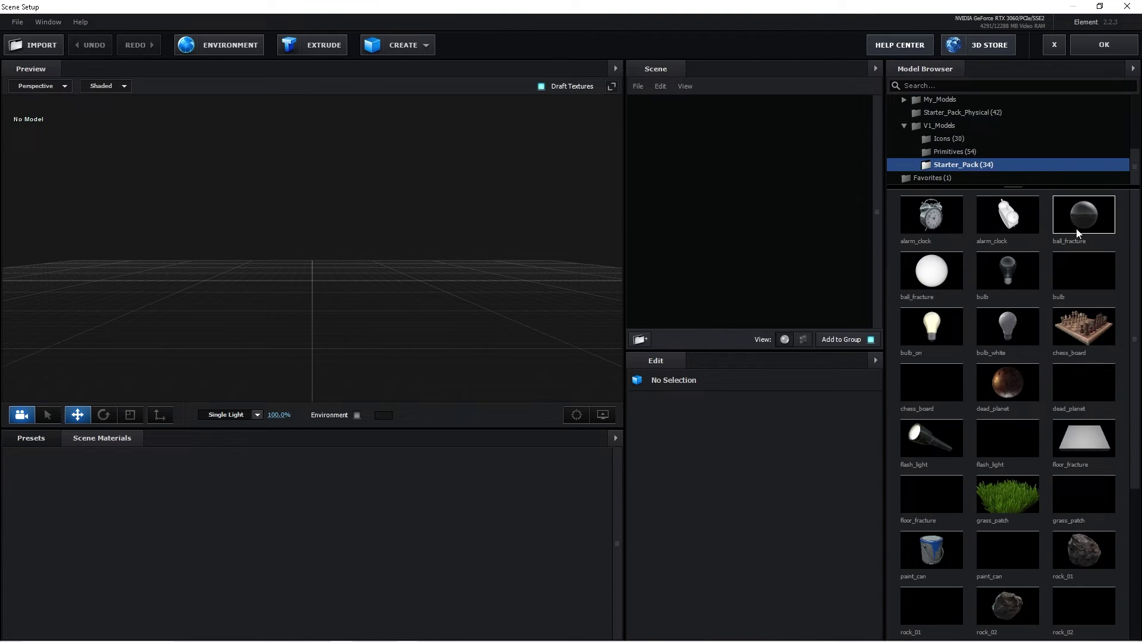
pyautogui.scroll(-1, 1051, 375)
pyautogui.scroll(-3, 1047, 373)
pyautogui.click(1084, 436)
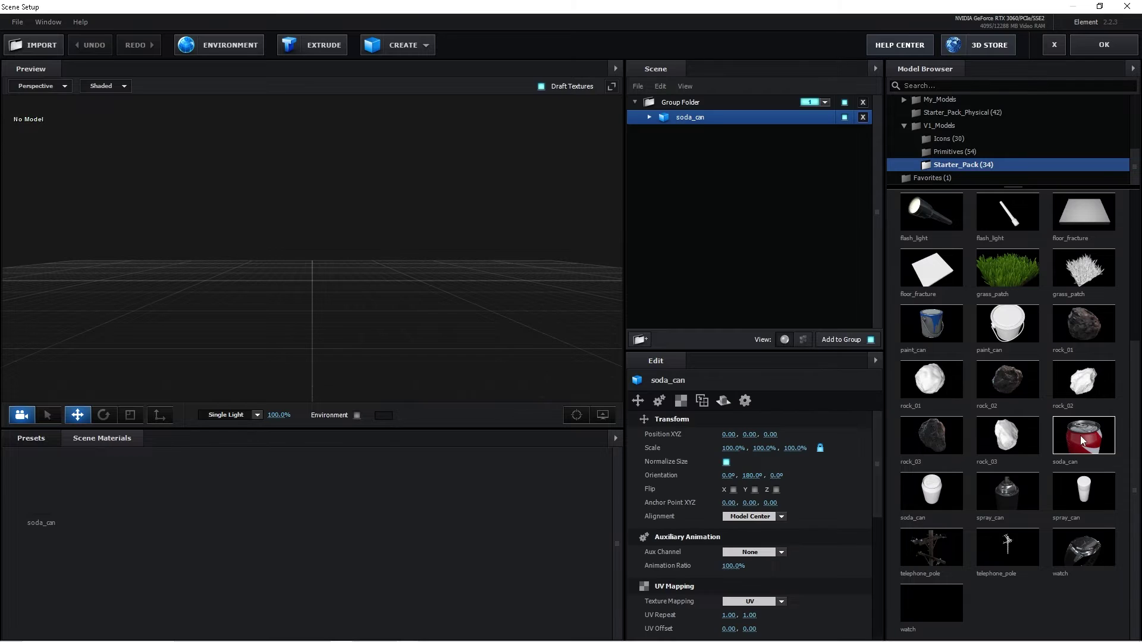
pyautogui.click(750, 516)
pyautogui.click(751, 570)
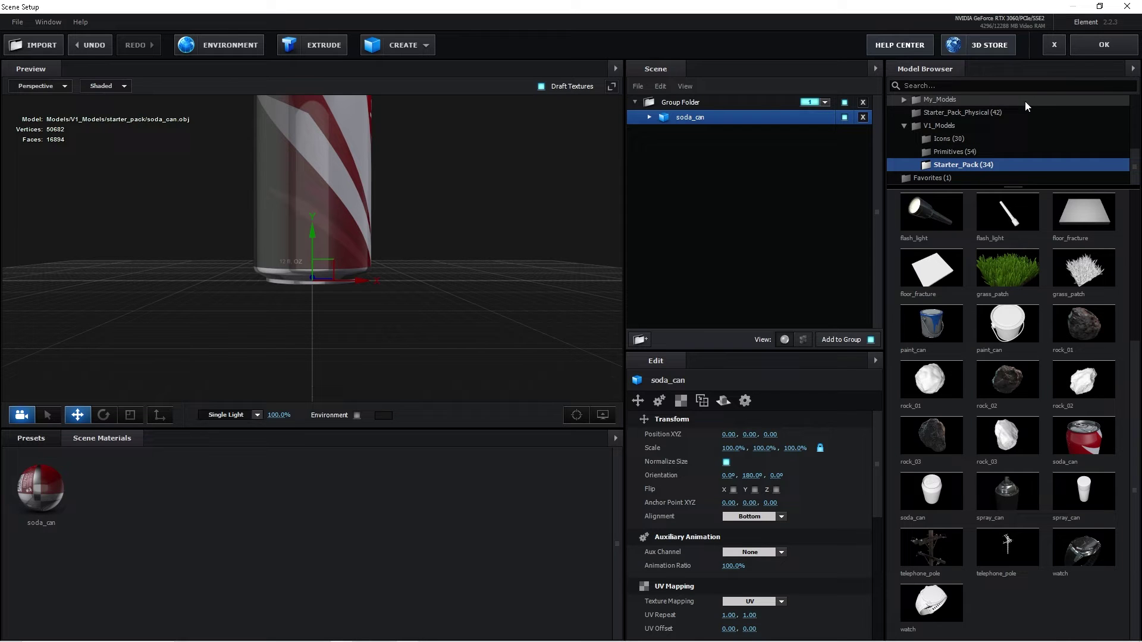
# Accept the Element scene, then set Group 1's Particle Replicator Position XY to 0, 0
pyautogui.click(1104, 45)
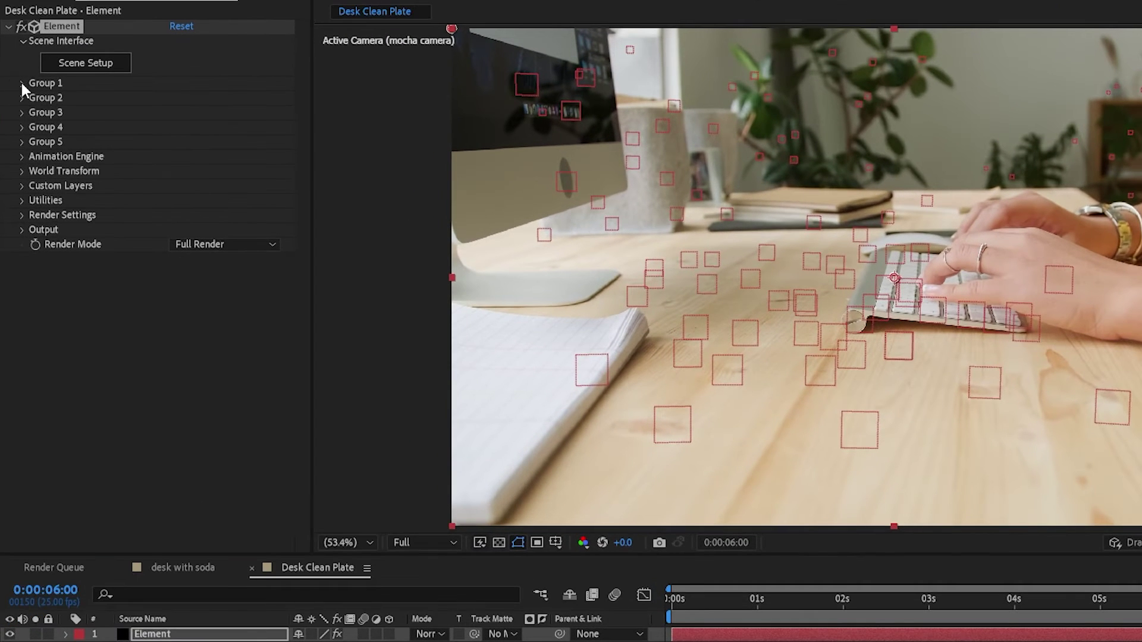
pyautogui.click(16, 114)
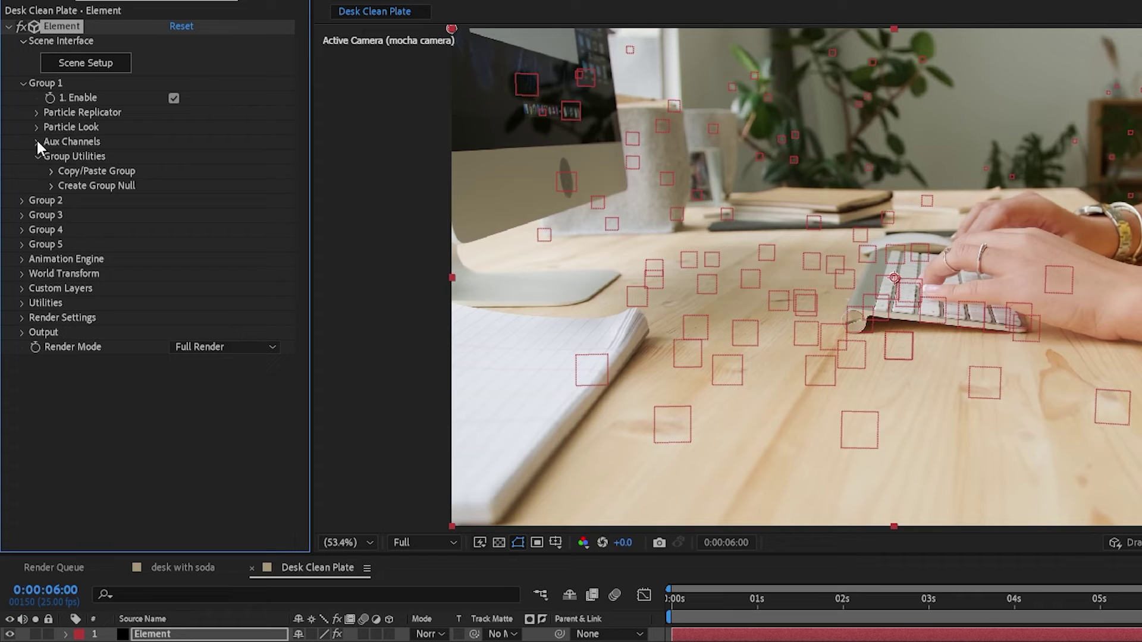
pyautogui.click(37, 112)
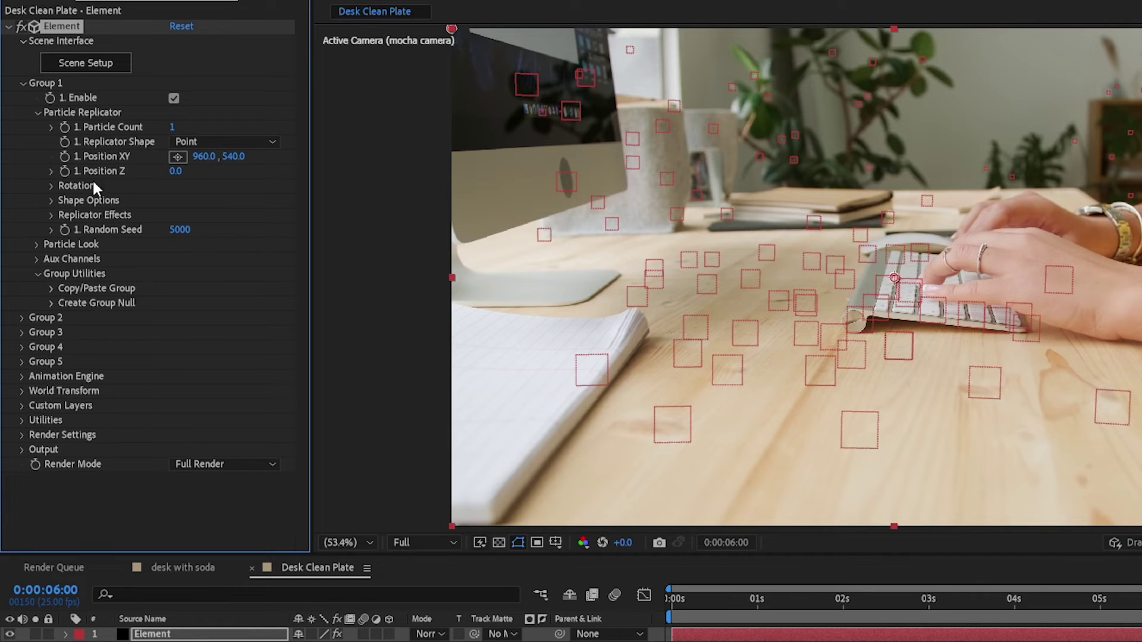
pyautogui.click(205, 157)
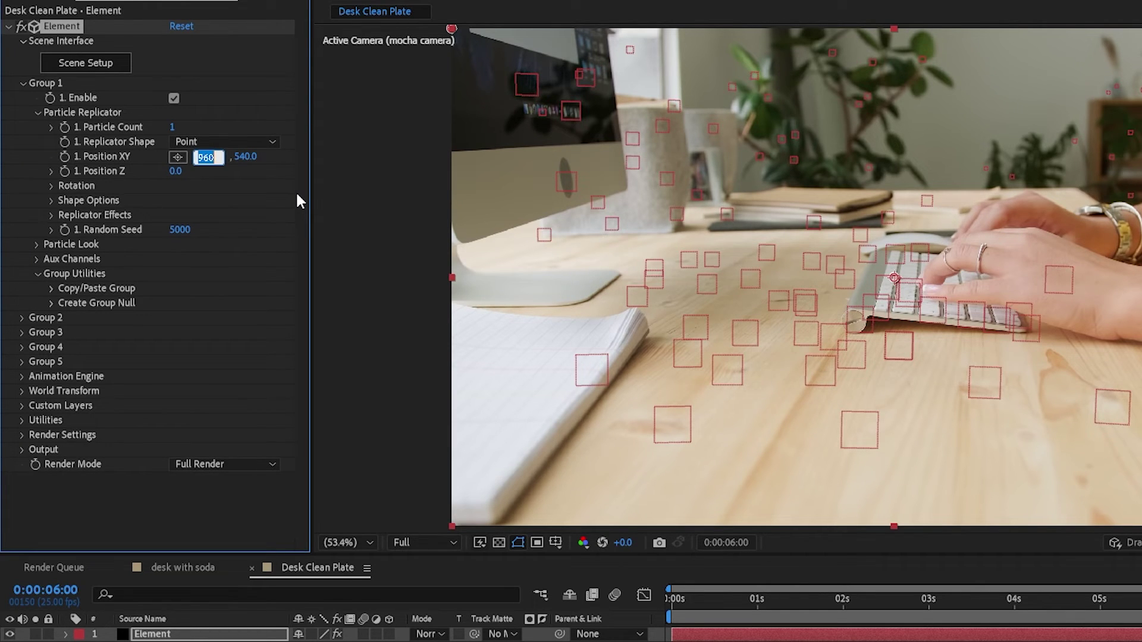
pyautogui.write('0')
pyautogui.press('Tab')
pyautogui.write('0')
pyautogui.press('Return')
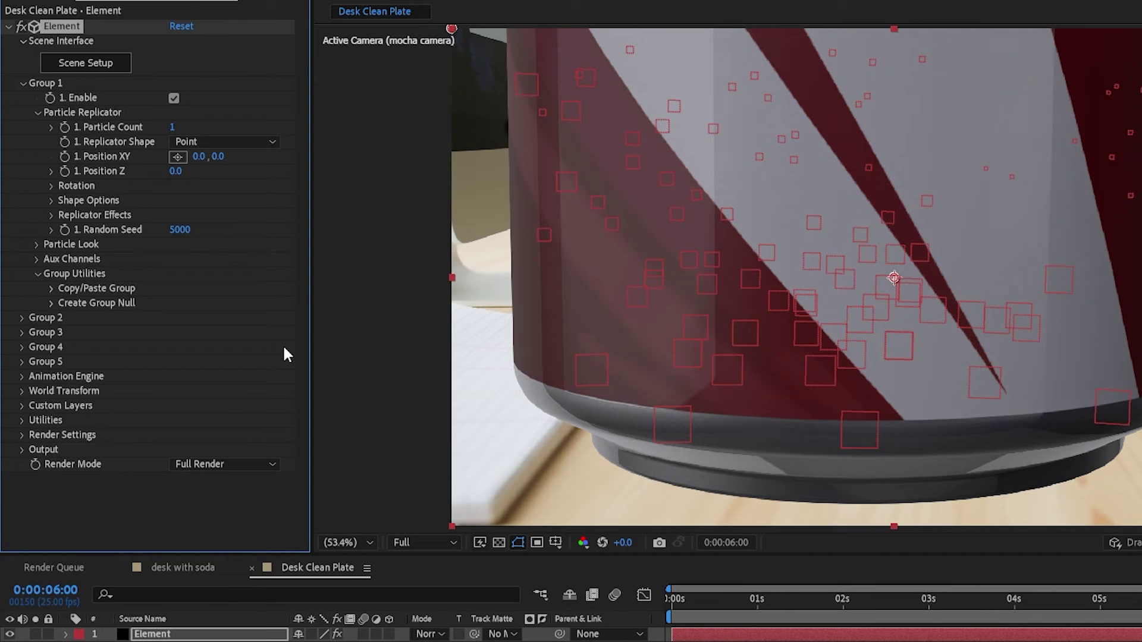
# Scrub Group 1's Particle Look Particle Size down to 1.90 so the can fits the desk
pyautogui.click(36, 244)
pyautogui.moveTo(163, 265); pyautogui.dragTo(115, 273)
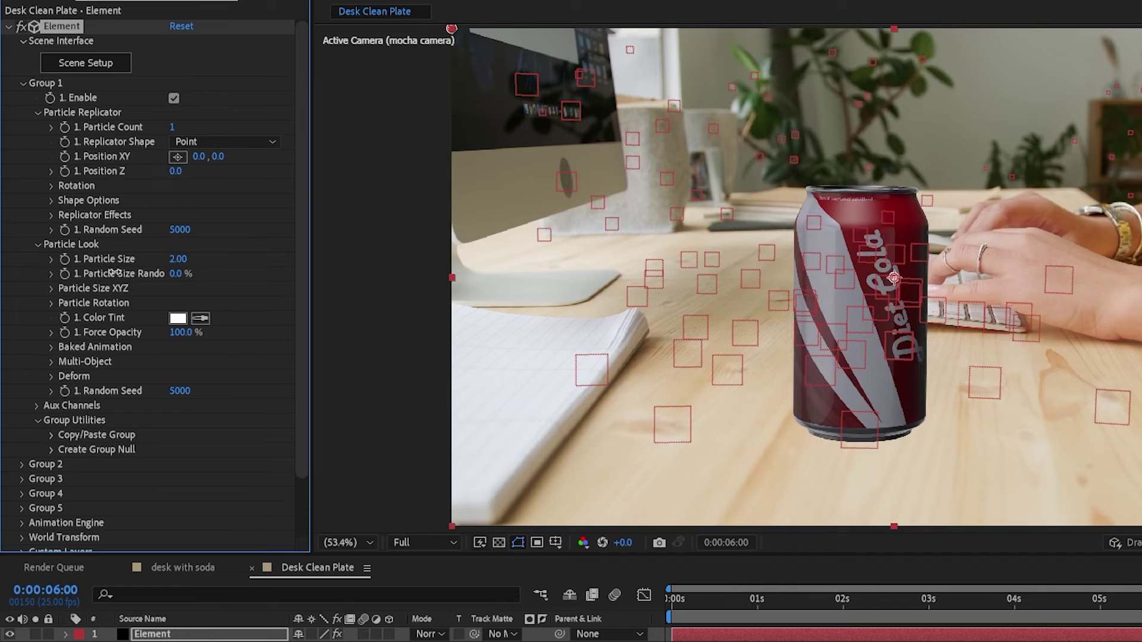
pyautogui.moveTo(115, 273); pyautogui.dragTo(105, 273)
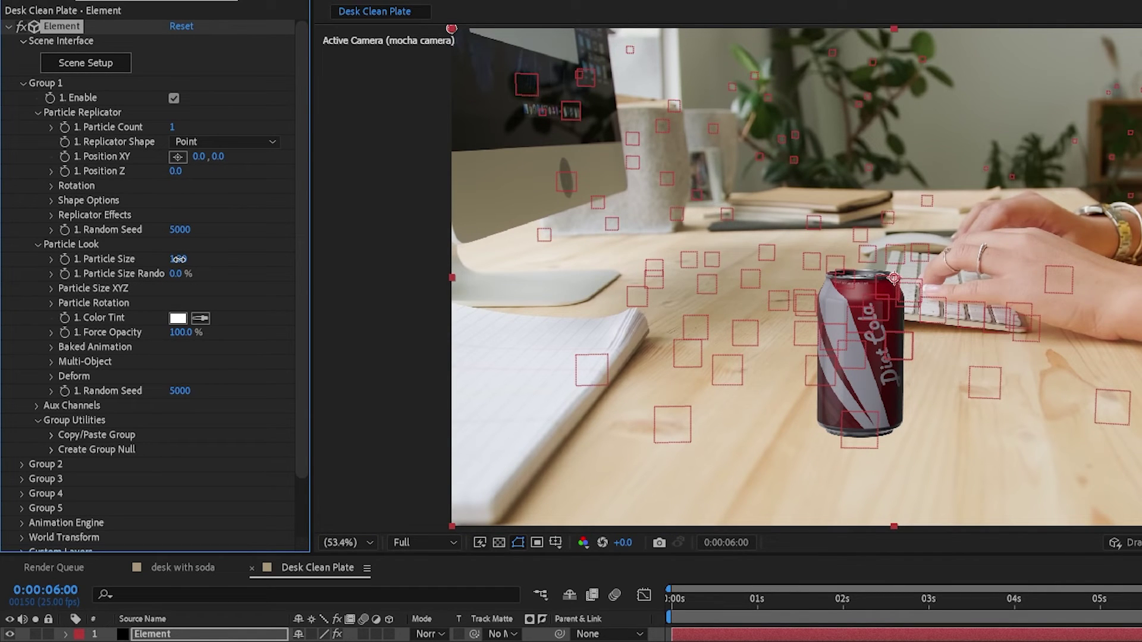
pyautogui.moveTo(178, 259); pyautogui.dragTo(186, 268)
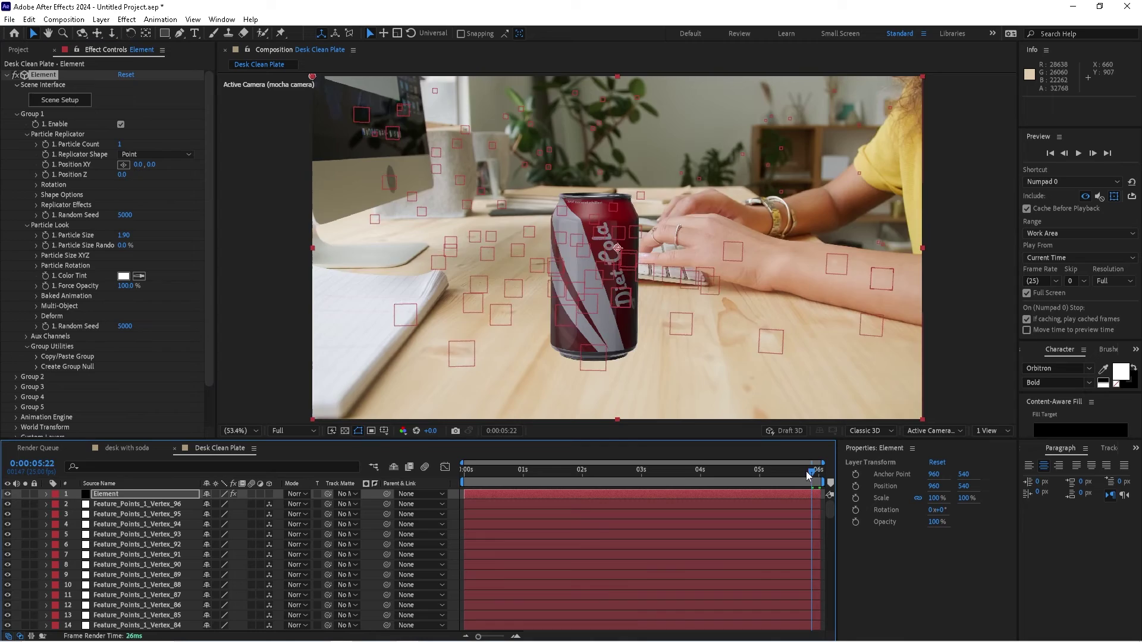
# Scrub the shot to about 0:00:04:24 to check the can's track, then hide layer controls with Ctrl+Shift+H
pyautogui.click(1098, 600)
pyautogui.moveTo(694, 471); pyautogui.dragTo(270, 471)
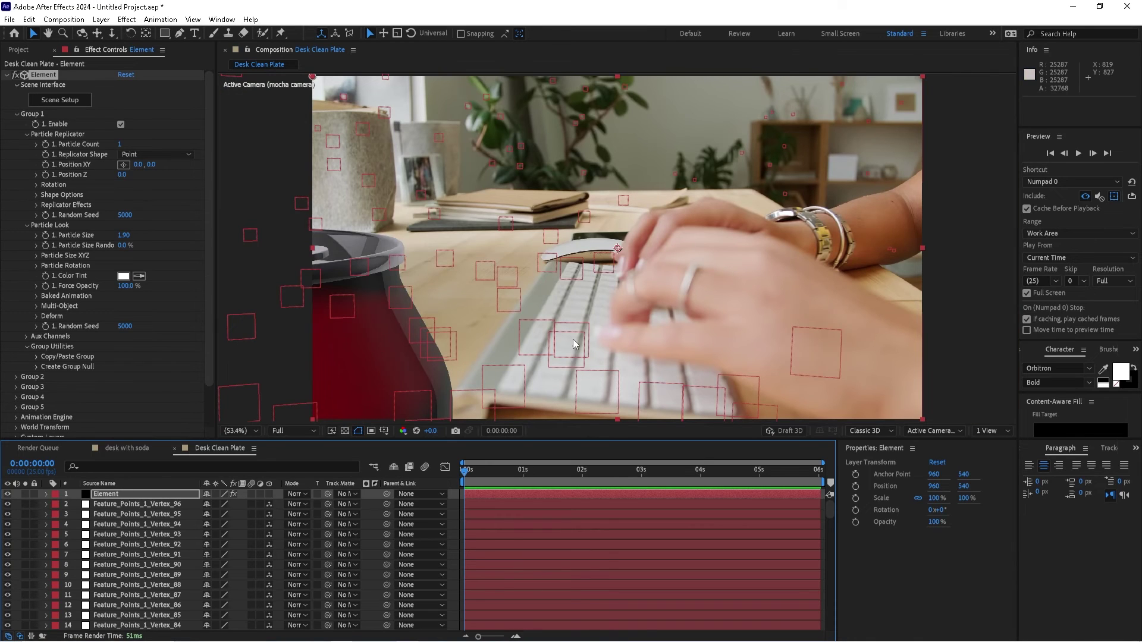
pyautogui.moveTo(716, 473)
pyautogui.mouseDown()
pyautogui.moveTo(636, 470)
pyautogui.moveTo(712, 473)
pyautogui.mouseUp()
pyautogui.press('pagedown')
pyautogui.press('pagedown')
pyautogui.press('pagedown')
pyautogui.press('pagedown')
pyautogui.press('pagedown')
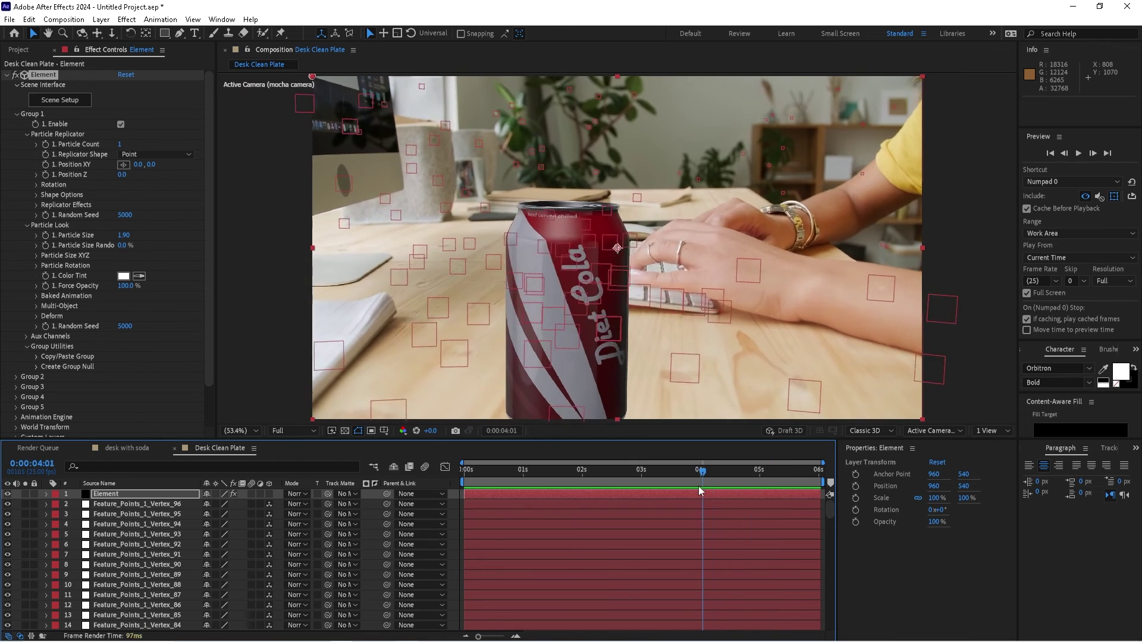
pyautogui.click(758, 470)
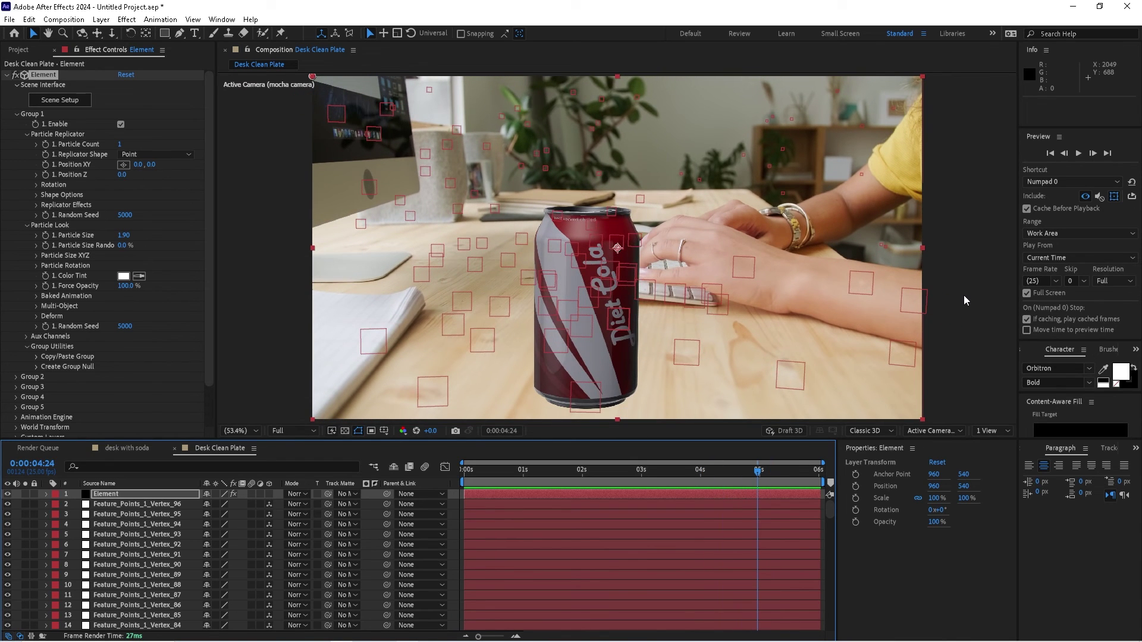
pyautogui.hotkey('ctrl', 'shift', 'h')
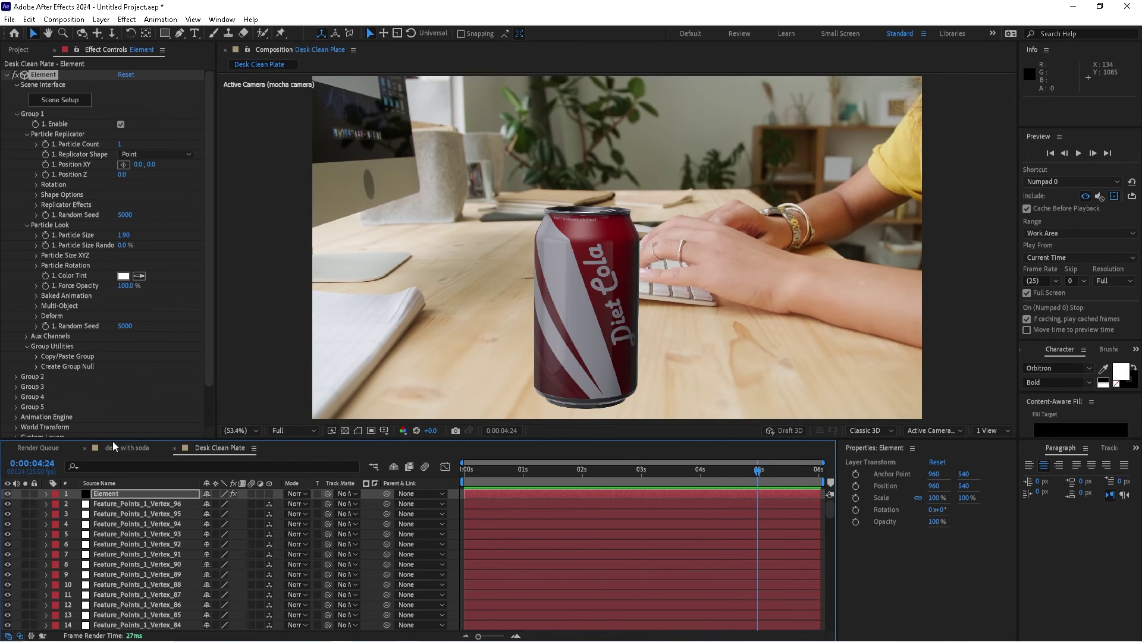